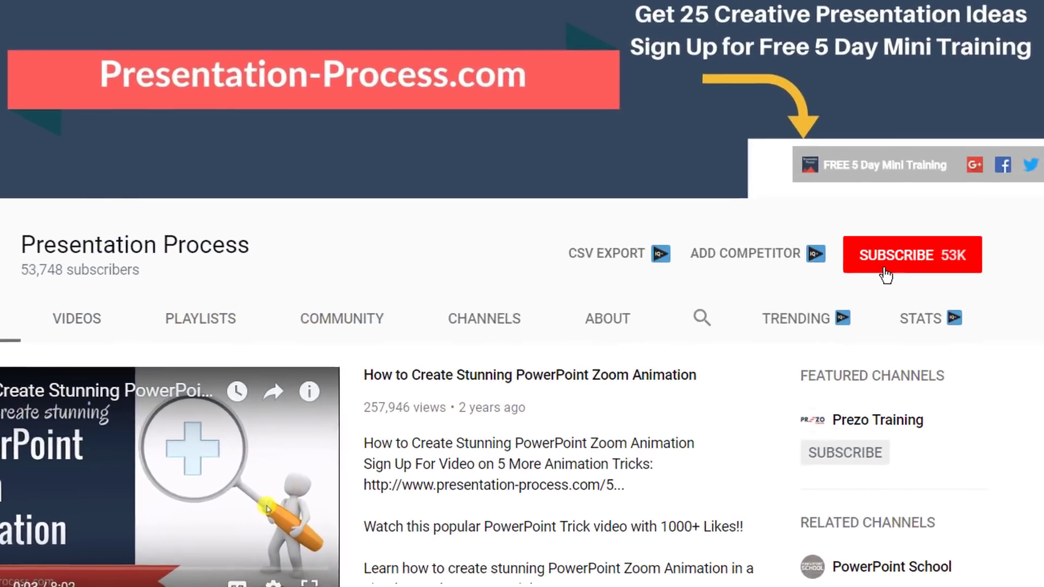
Subscribe to the Presentation Process YouTube channel and set its bell to all notifications.
left_click(883, 281)
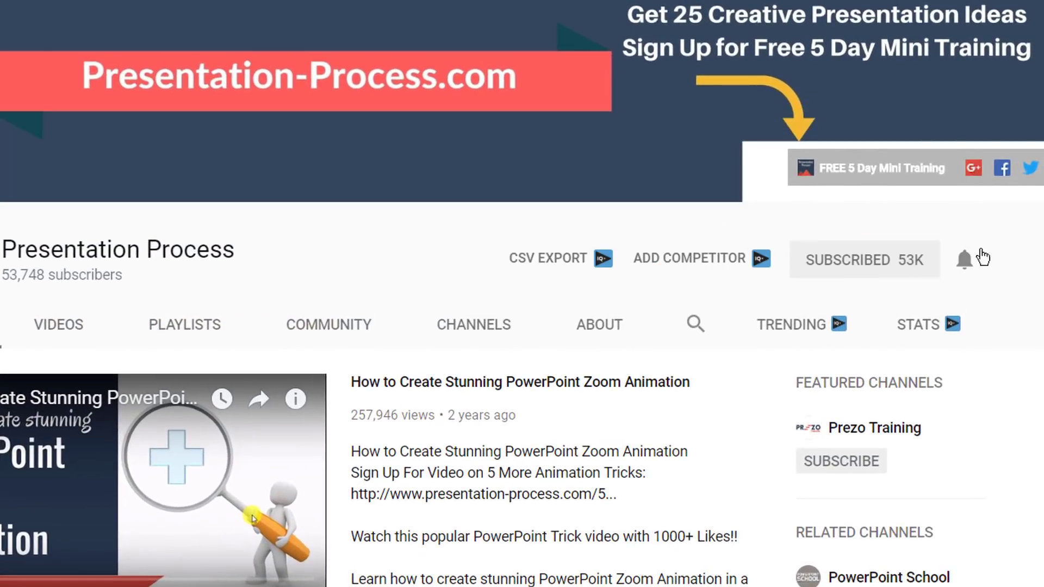
left_click(964, 261)
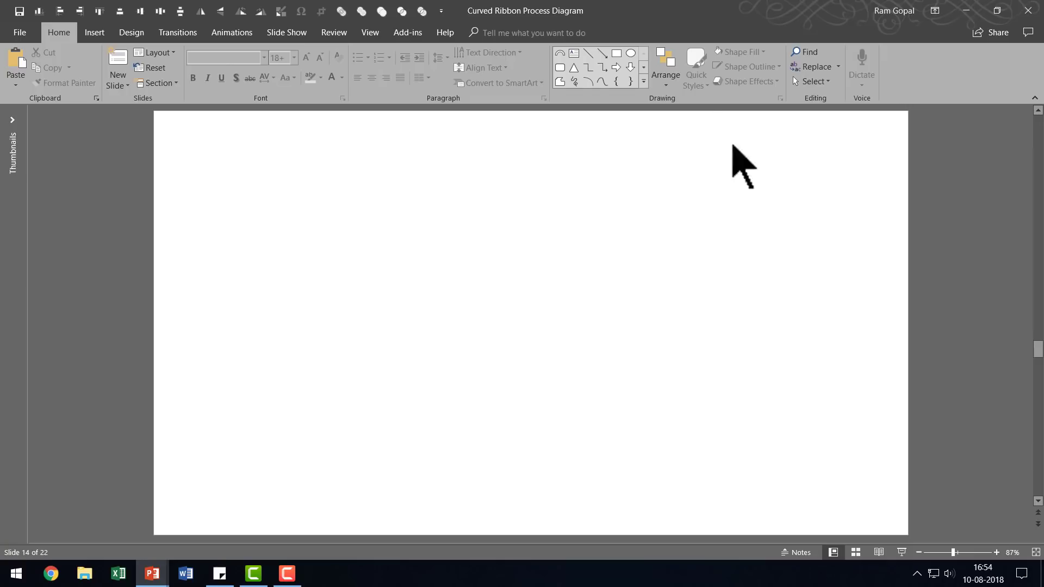
Draw a tall blue Can shape on the slide.
left_click(643, 81)
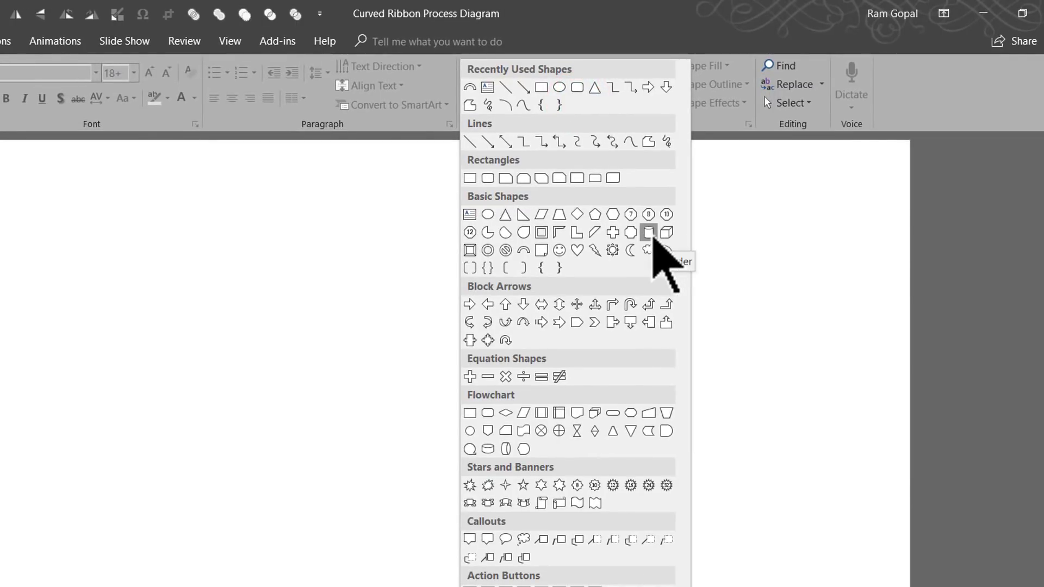
left_click(652, 238)
left_click_drag(554, 197, 662, 586)
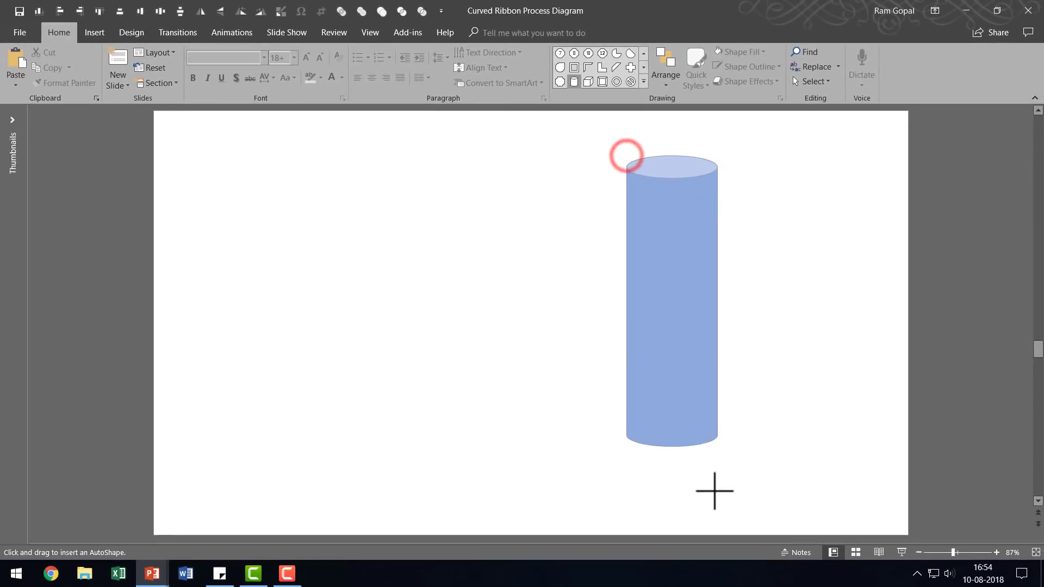
left_click_drag(712, 506, 706, 501)
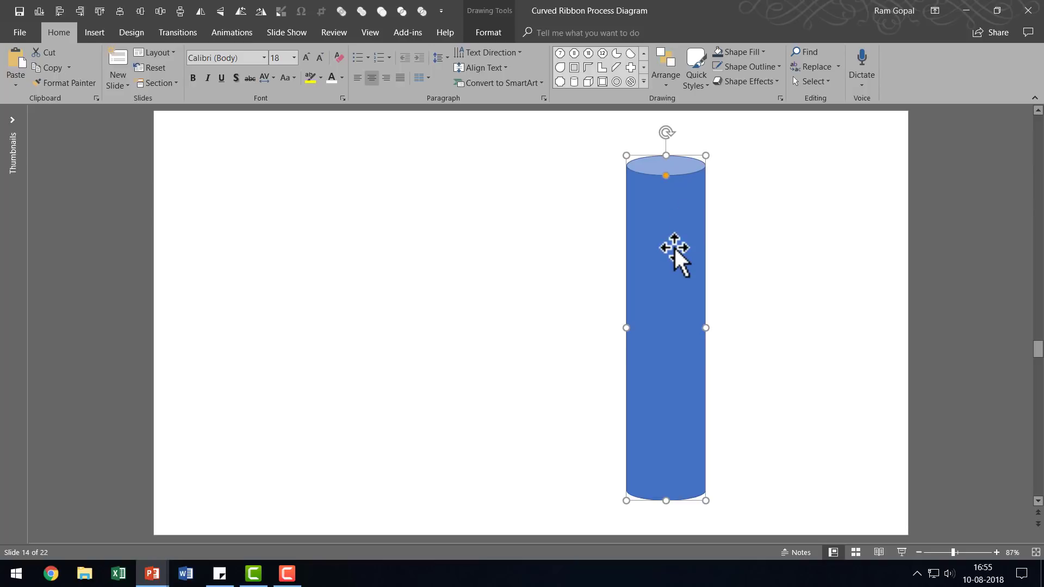
Rotate the cylinder right 90°, shift it left and stretch it into a long horizontal bar.
left_click(667, 75)
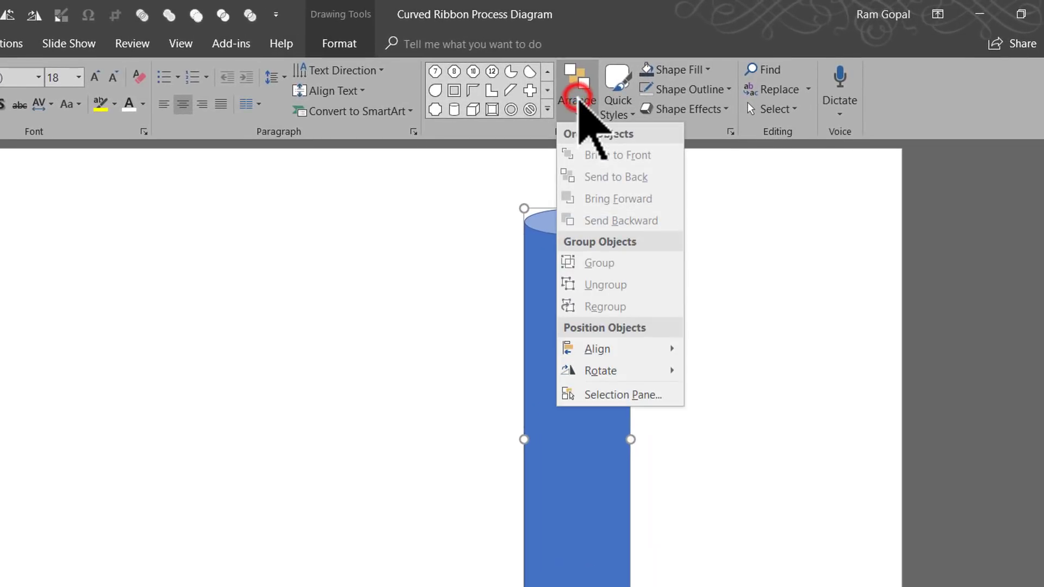
left_click(643, 368)
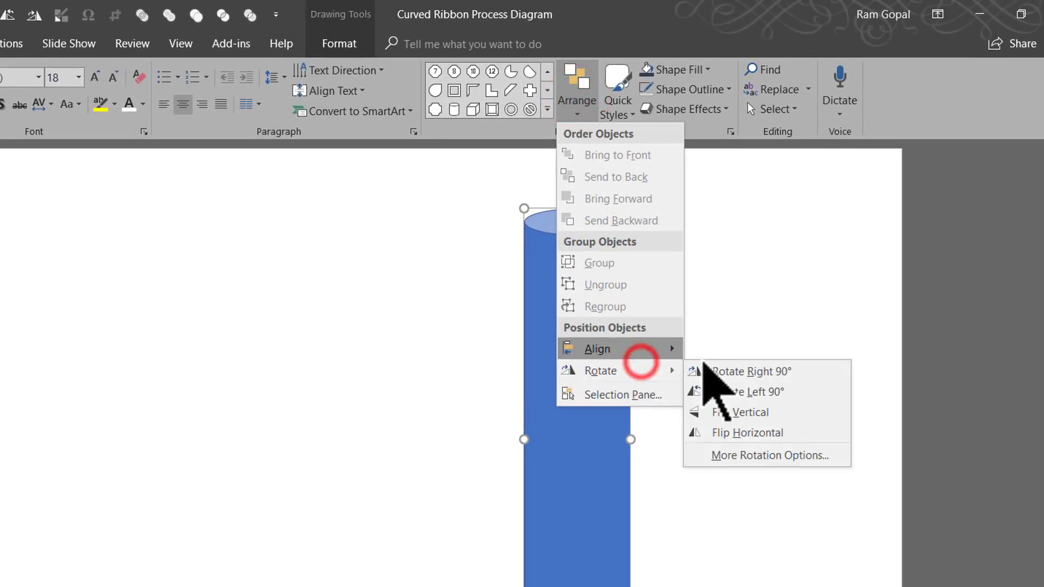
left_click(781, 370)
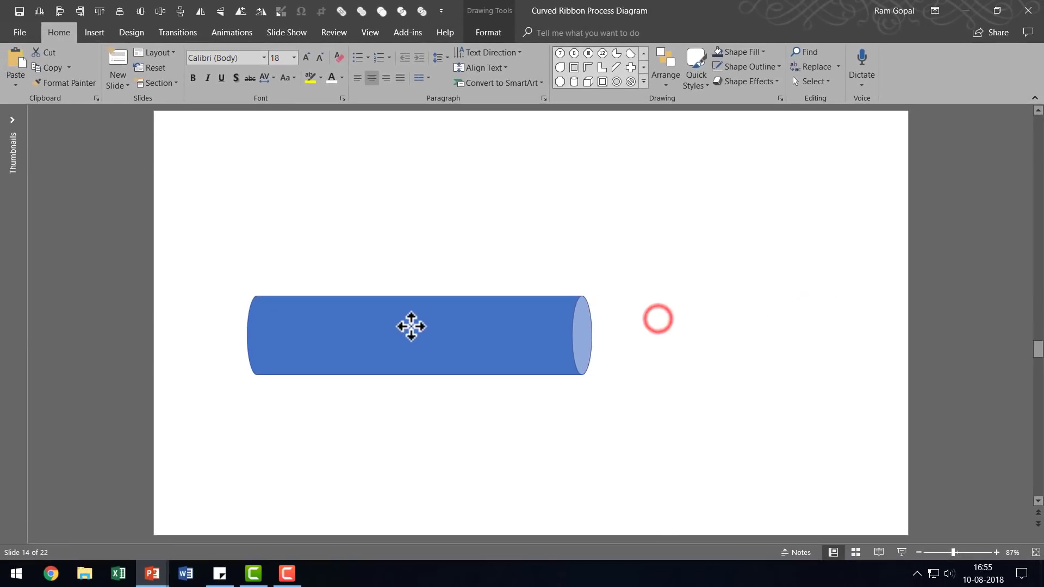
left_click_drag(411, 326, 387, 335)
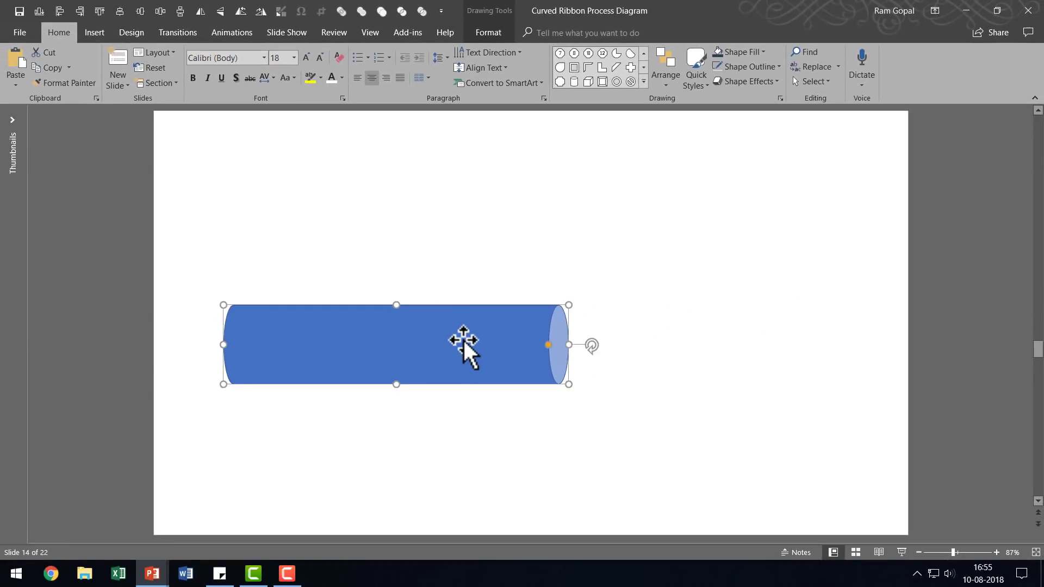
left_click_drag(568, 344, 844, 353)
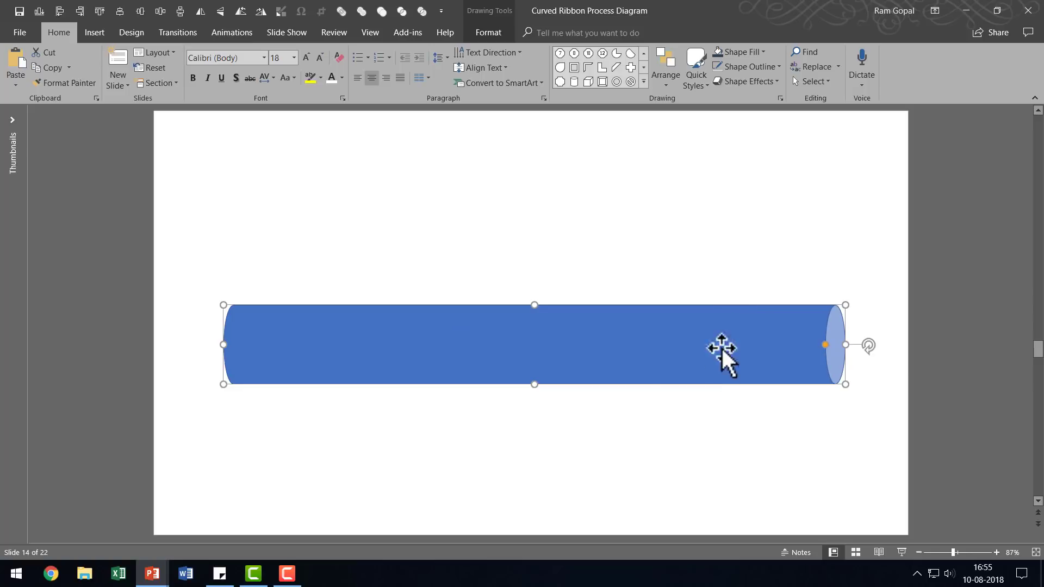
Draw a Flowchart: Stored Data shape over the cylinder's left end, aligned to its top edge.
left_click(644, 82)
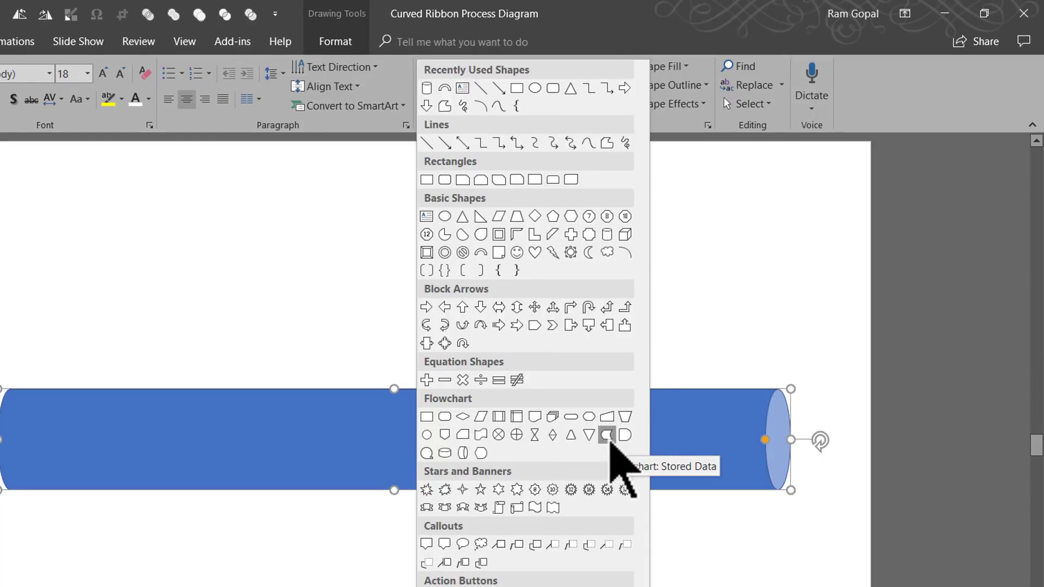
left_click(608, 437)
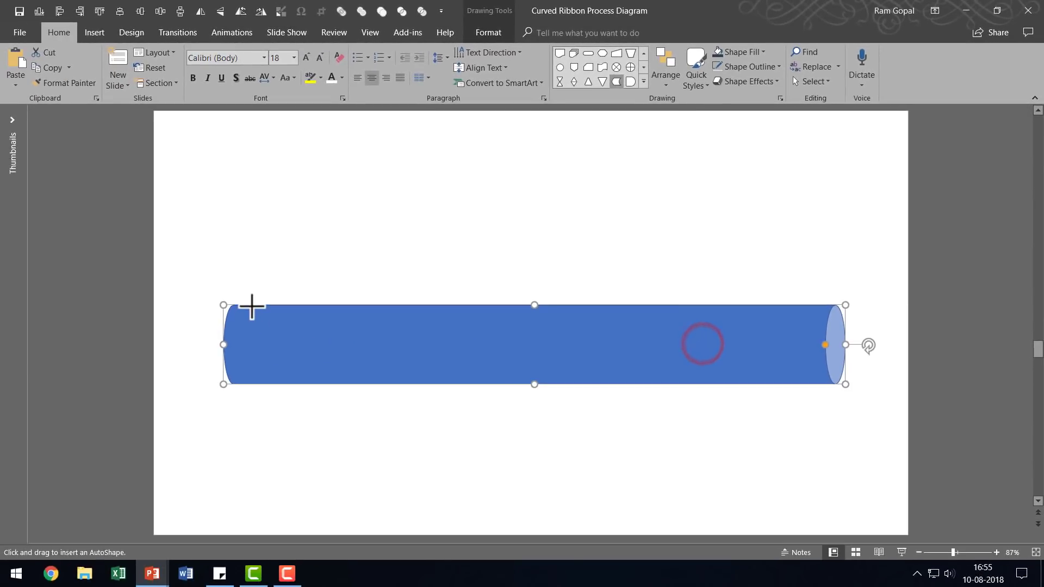
left_click_drag(252, 307, 369, 373)
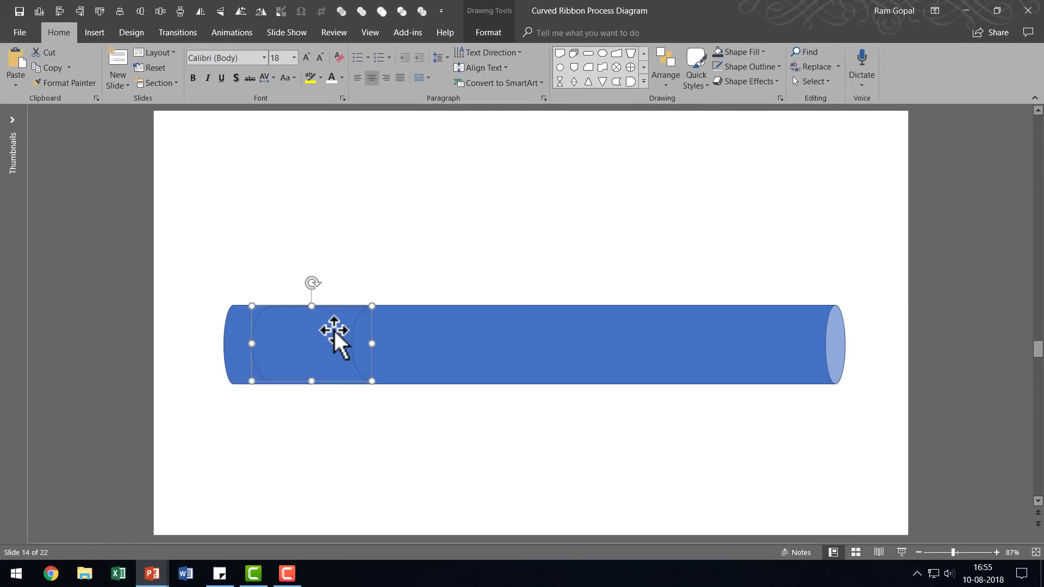
left_click_drag(338, 333, 321, 320)
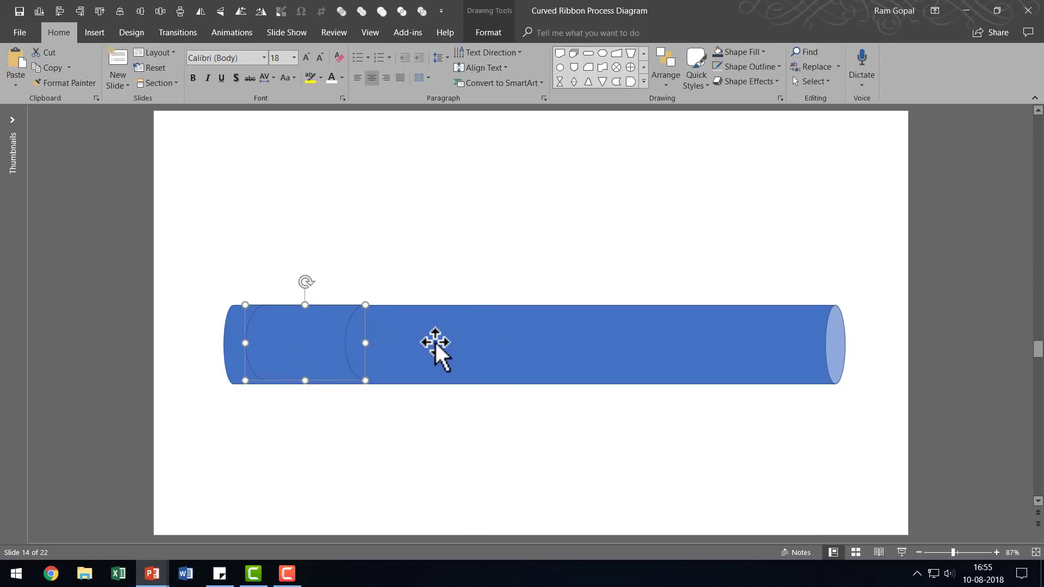
left_click(445, 323)
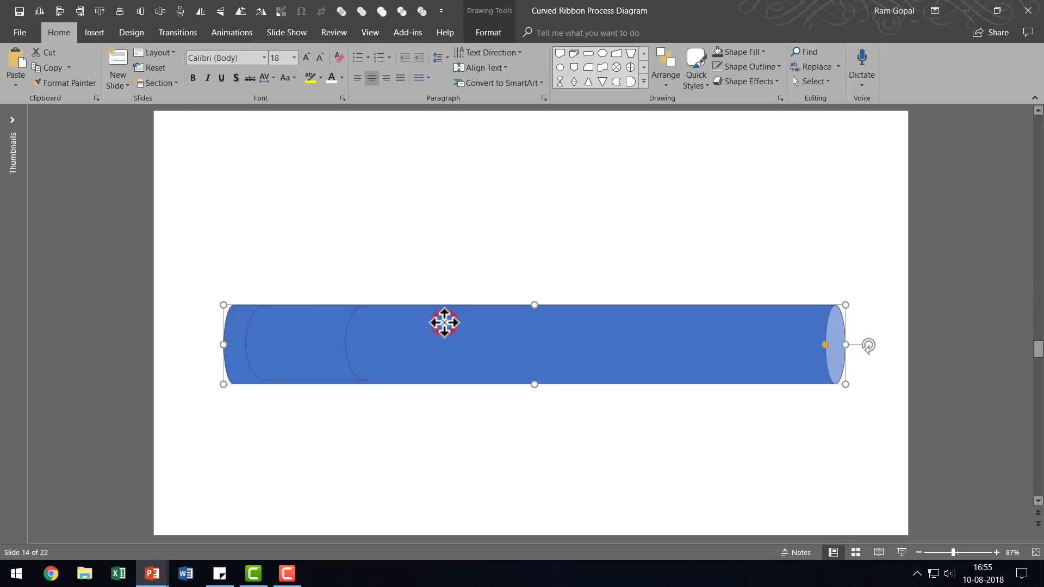
Set the small section's height to 3.54 cm to match the cylinder's thickness.
left_click(490, 33)
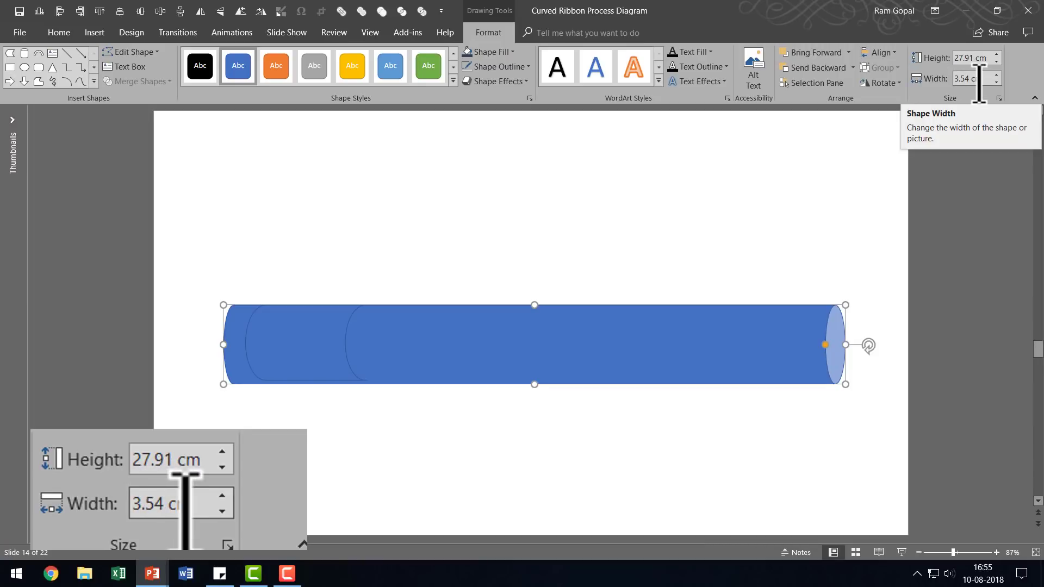
left_click(302, 340)
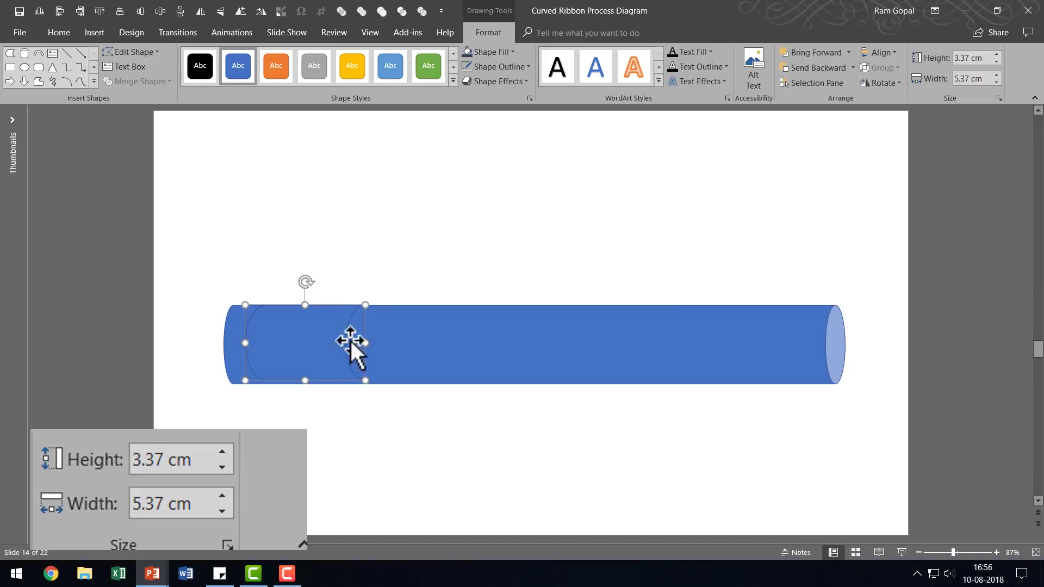
left_click(984, 57)
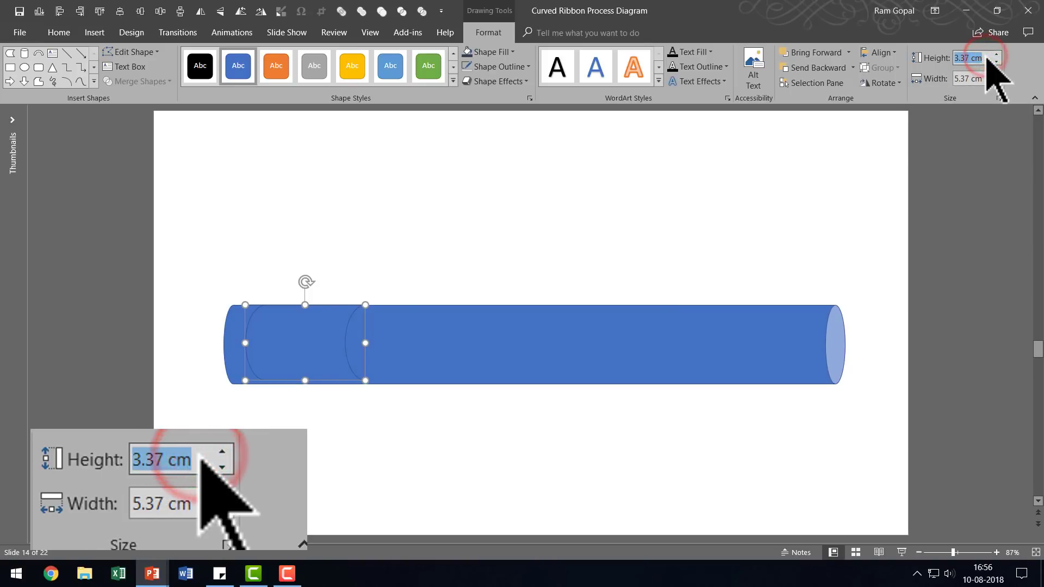
type("2")
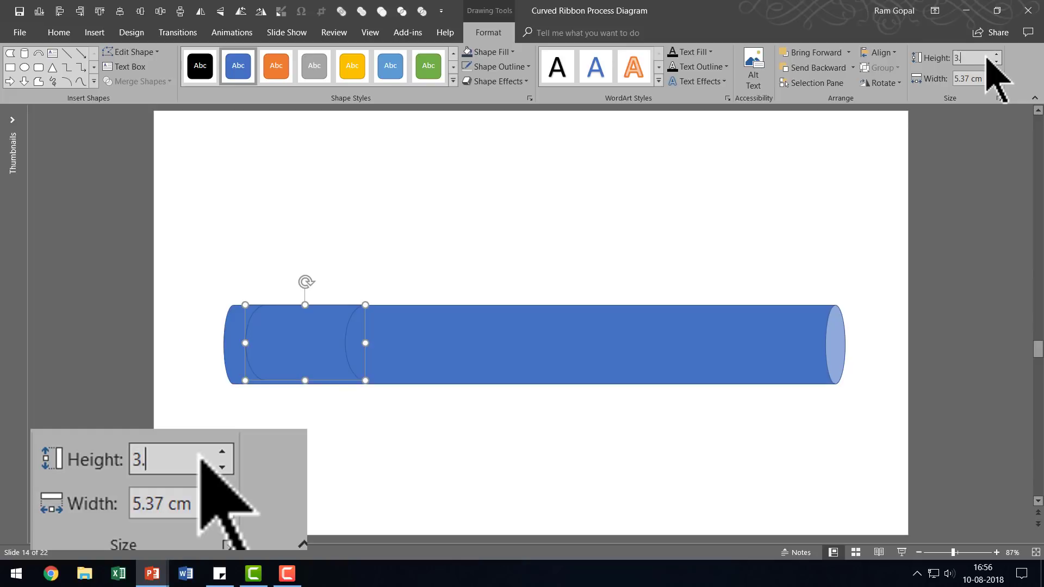
key("Return")
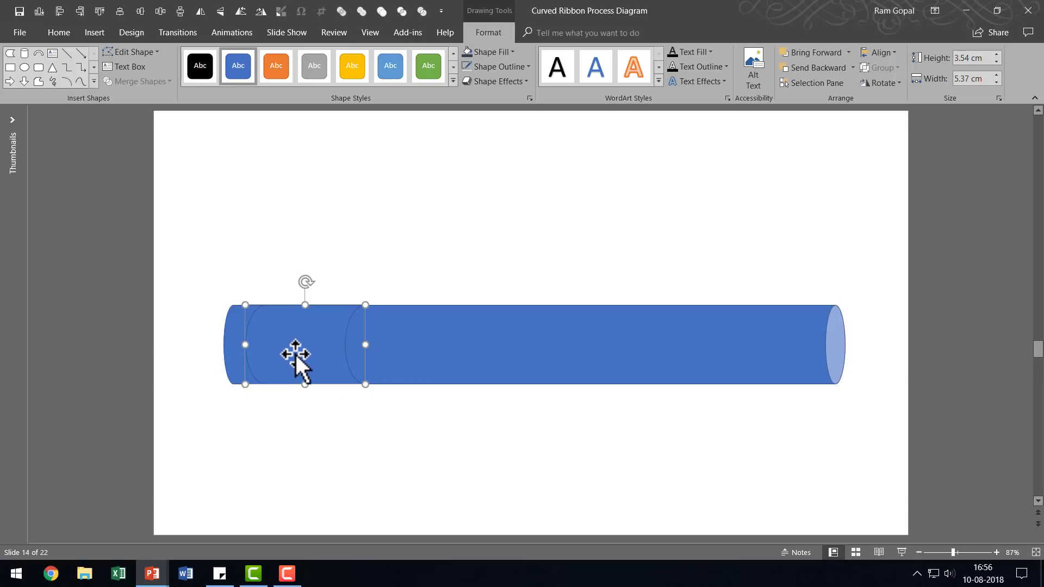
Ctrl-drag copies of the section rightward so evenly placed sections run along the cylinder.
left_click_drag(293, 349, 582, 345)
left_click_drag(581, 346, 728, 349)
left_click(742, 437)
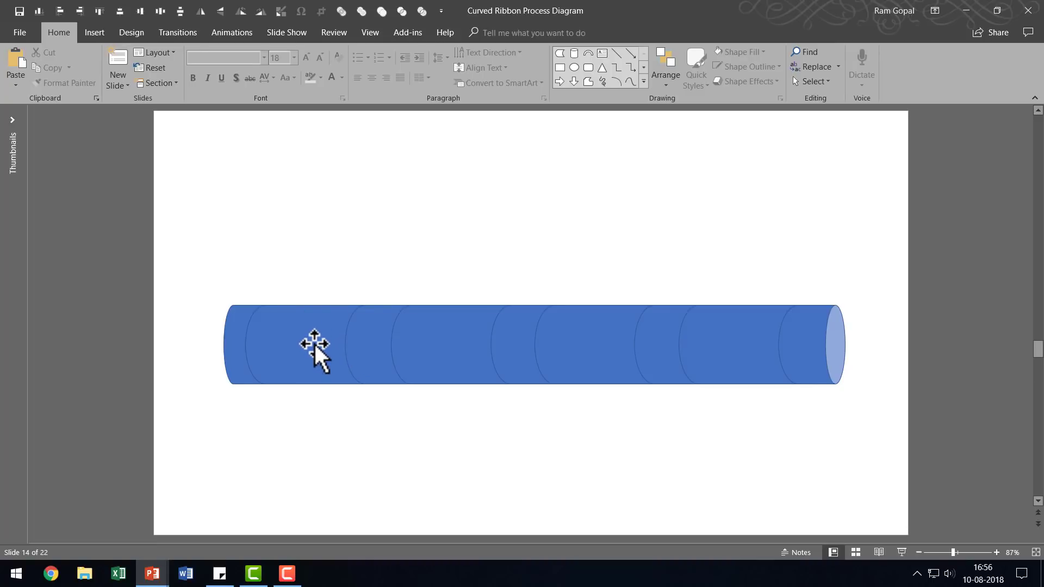
Send one section to the back, shift it along the tube, and deepen the cylinder's end cap curve.
left_click(314, 343)
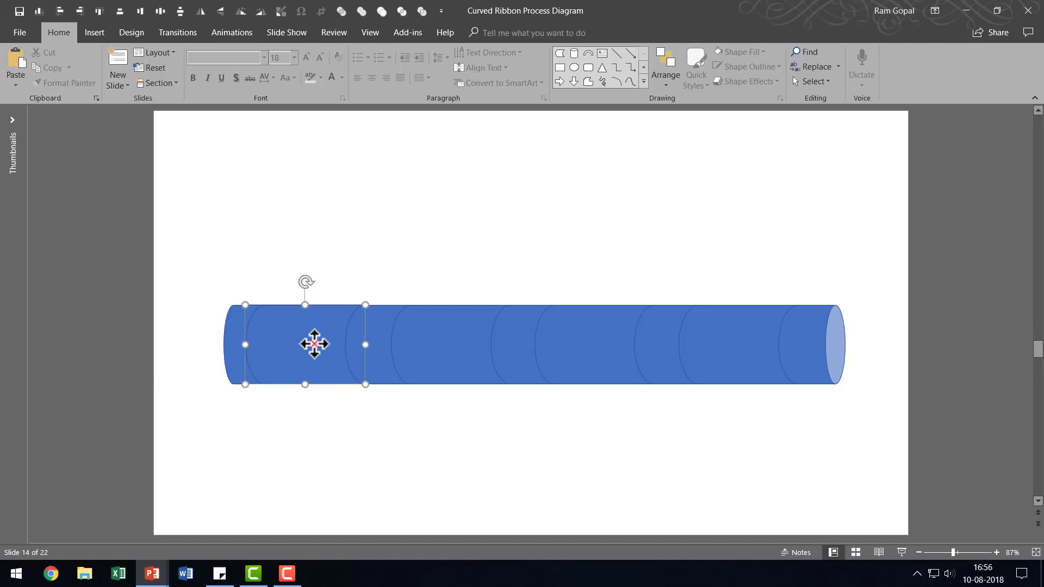
right_click(314, 343)
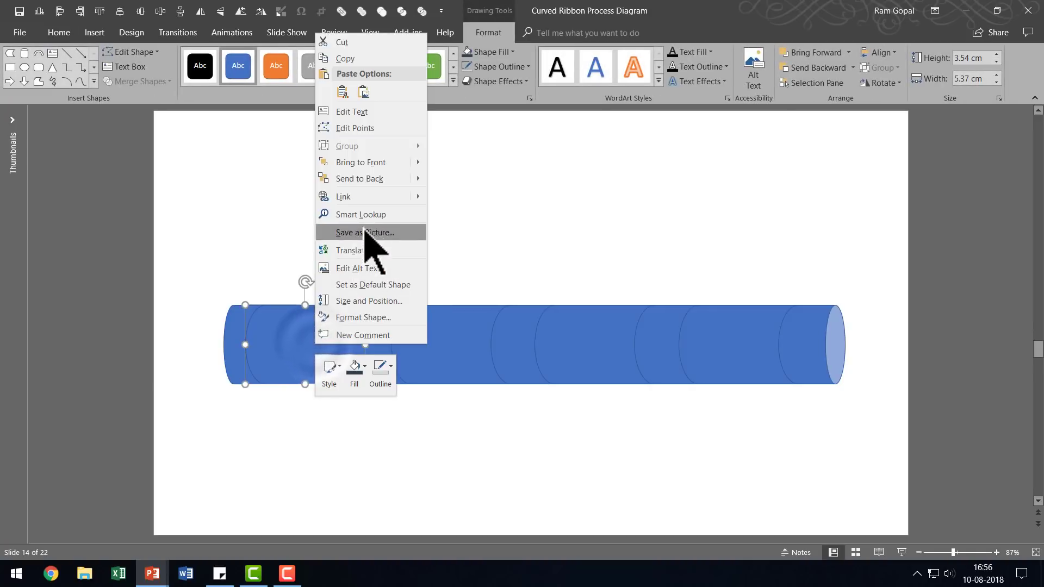
left_click(376, 185)
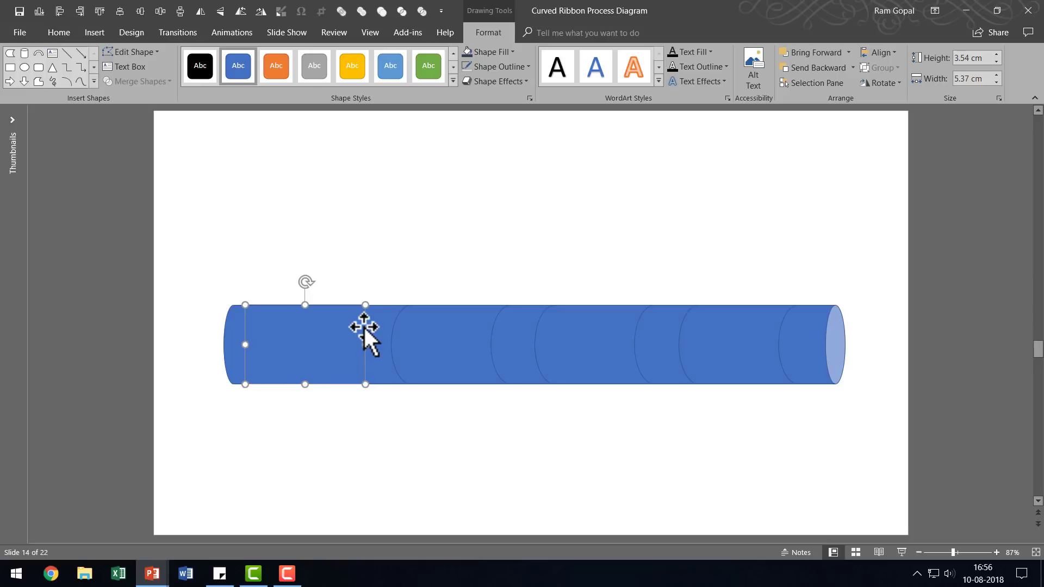
left_click_drag(363, 325, 329, 326)
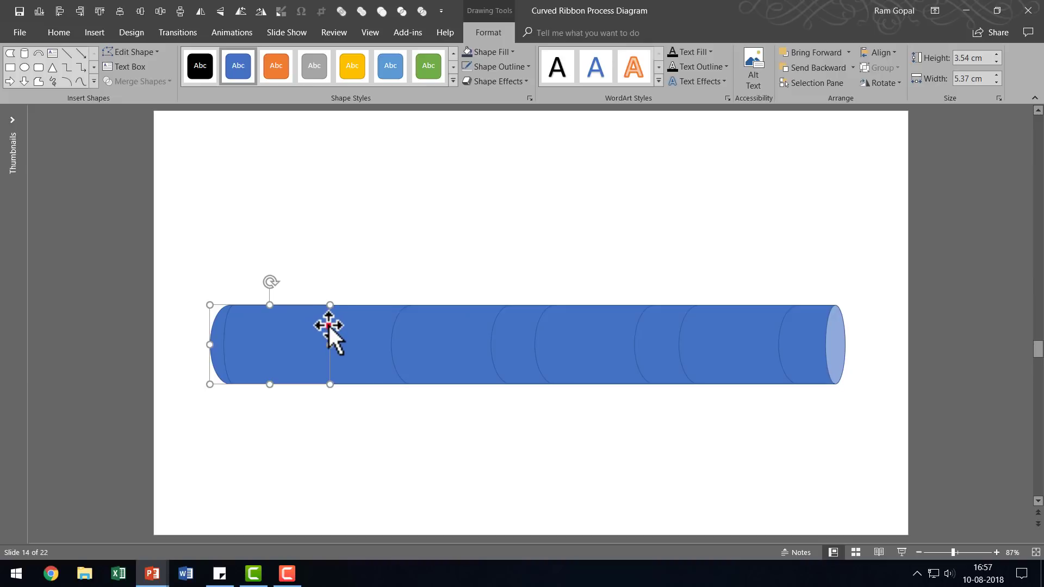
left_click_drag(328, 325, 331, 325)
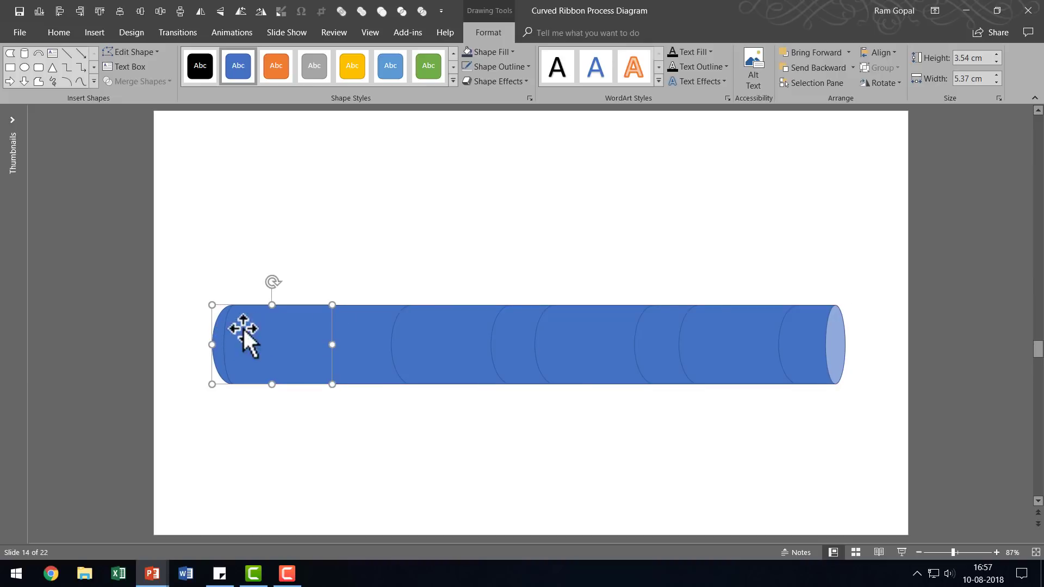
left_click(810, 341)
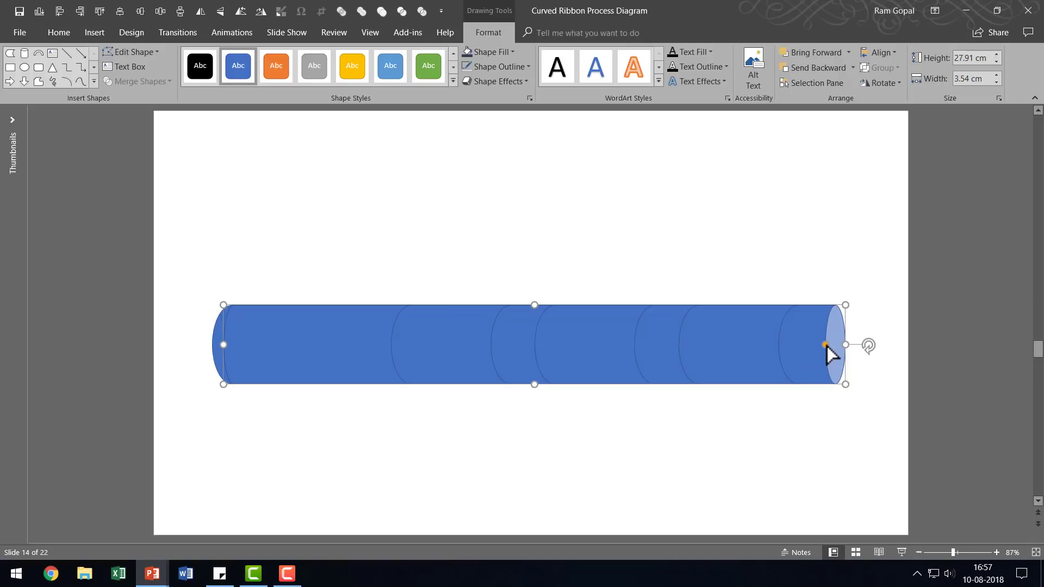
left_click_drag(825, 345, 798, 355)
Align the left section flush with the tube's end and send it behind the tube.
left_click_drag(213, 337, 222, 336)
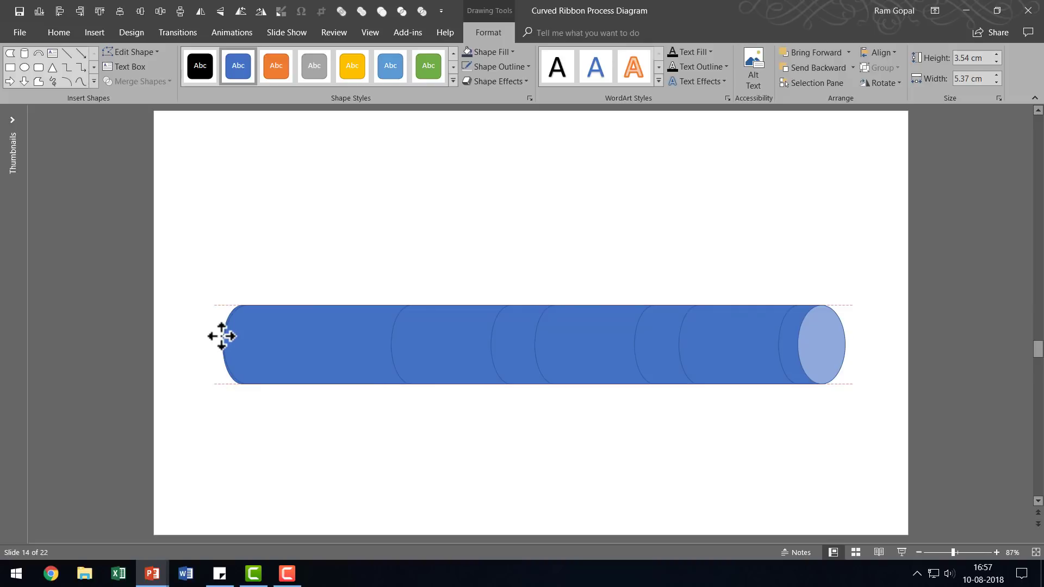
left_click_drag(221, 336, 221, 336)
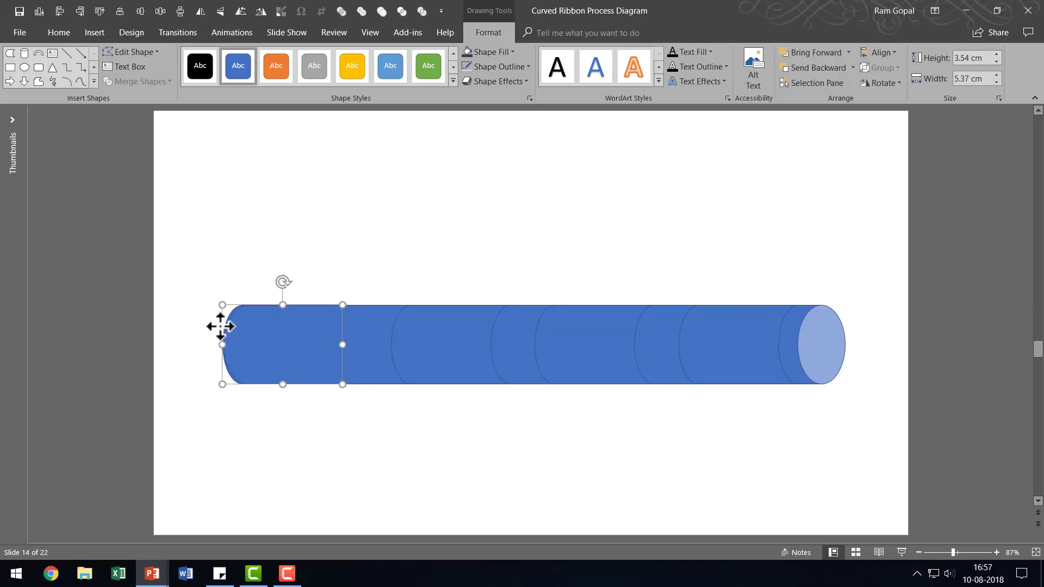
right_click(221, 335)
left_click(277, 161)
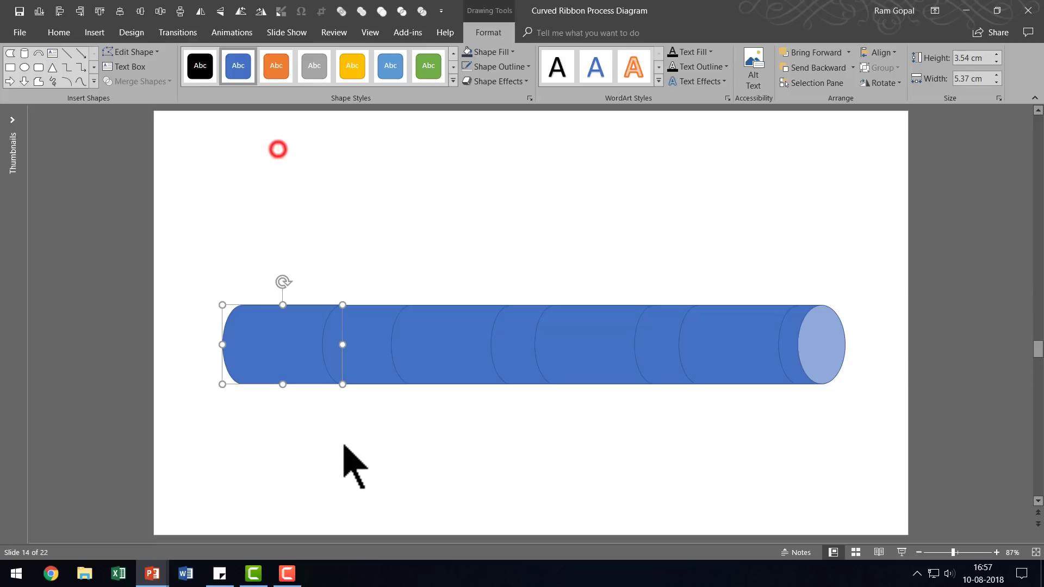
left_click(343, 445)
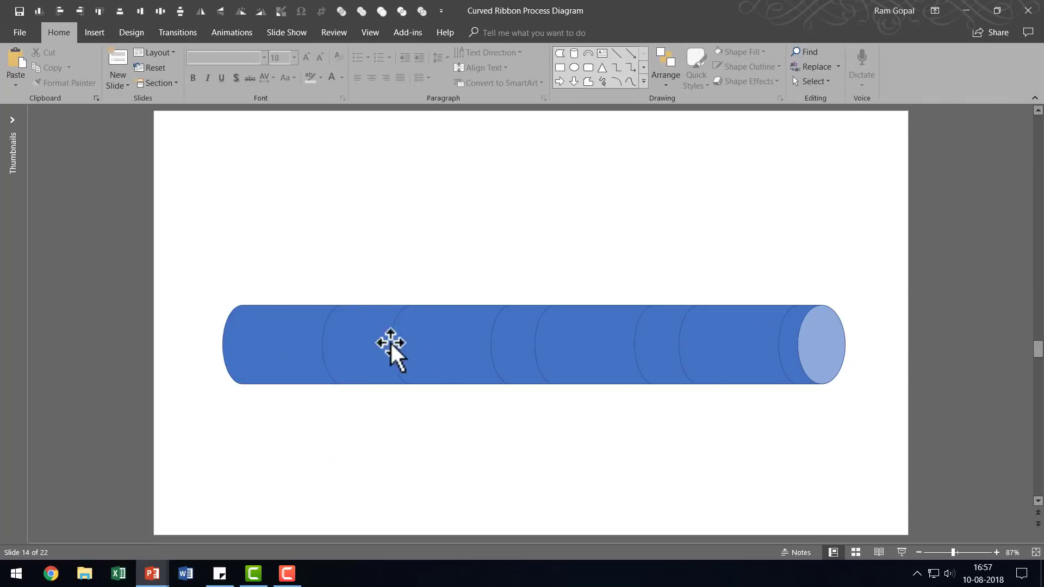
Select the four tube sections and Distribute Horizontally so they're equally spaced.
left_click(723, 341)
left_click(575, 329, "shift")
left_click(460, 327, "shift")
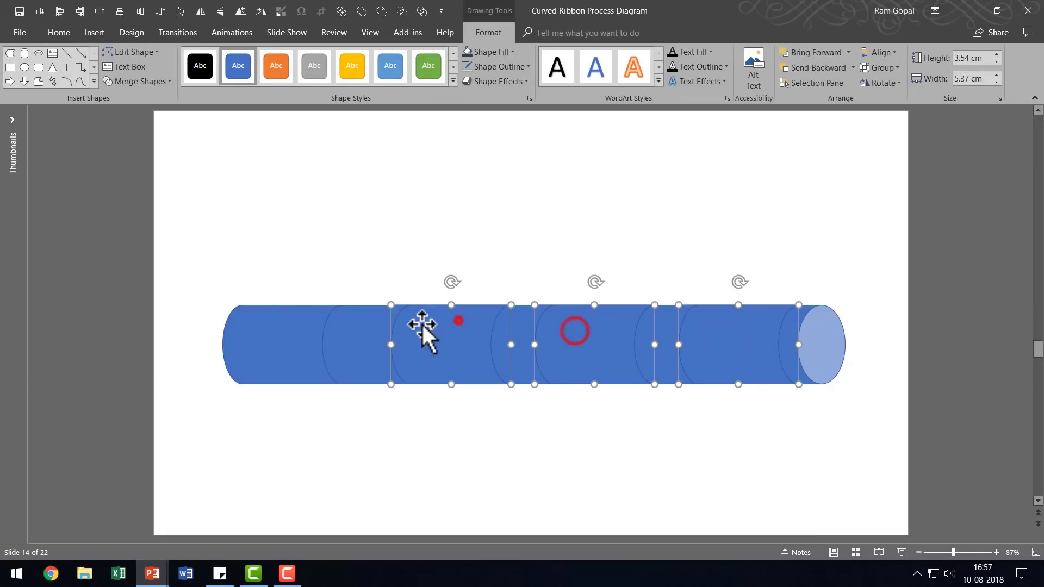
left_click(280, 328, "shift")
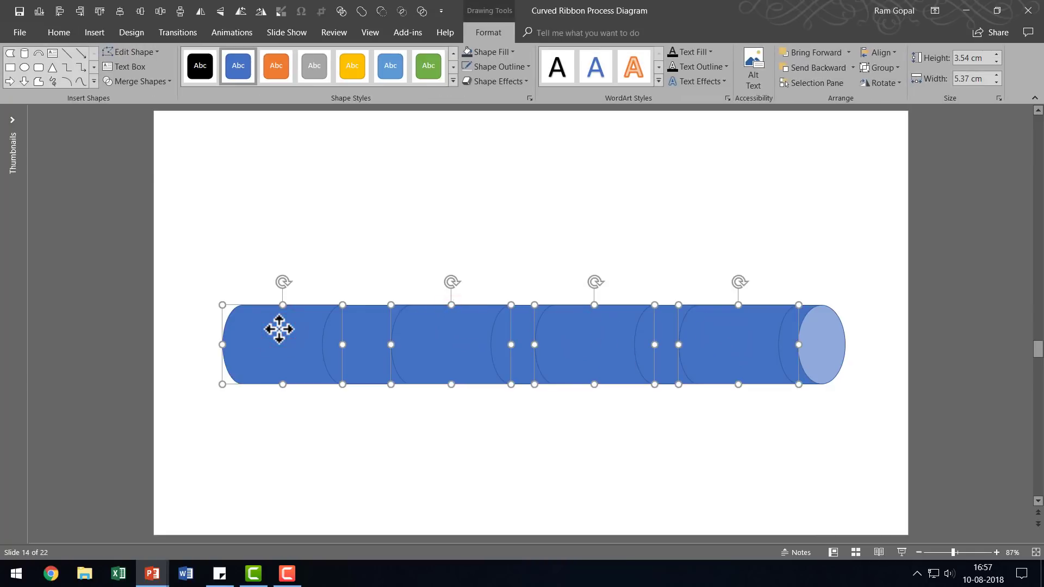
left_click(57, 32)
left_click(669, 53)
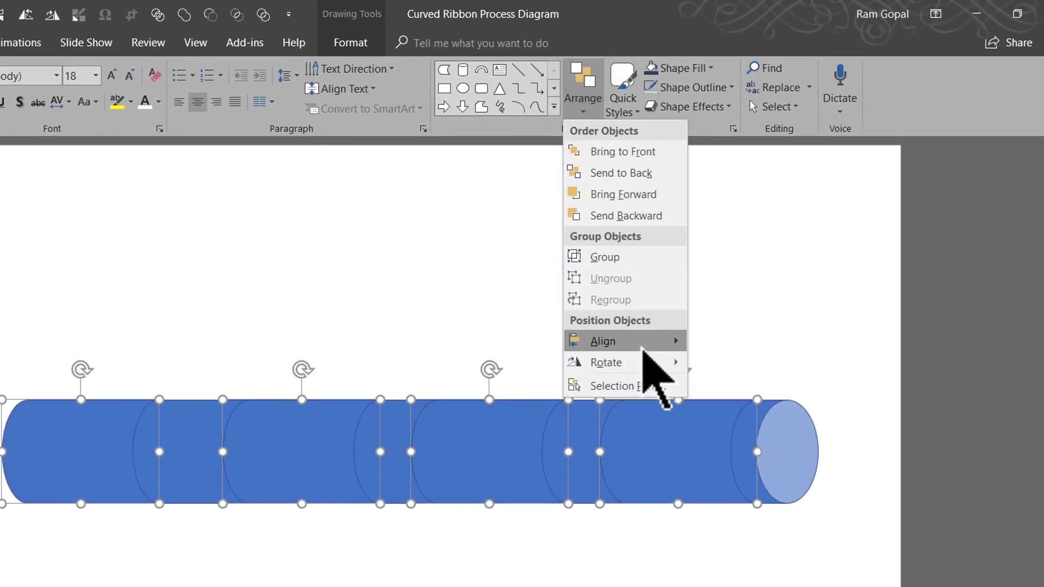
left_click(643, 346)
left_click(756, 479)
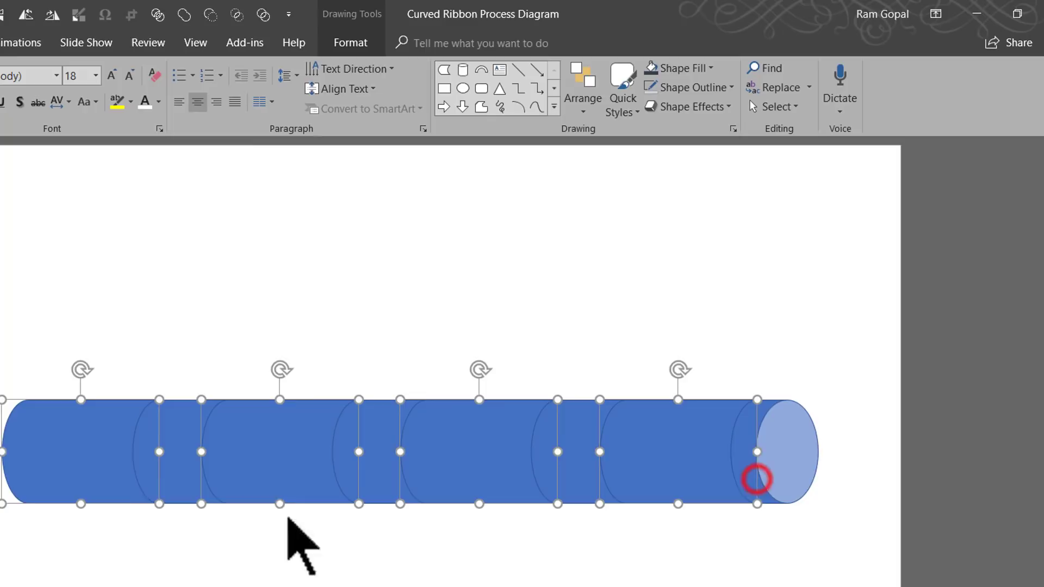
left_click(647, 561)
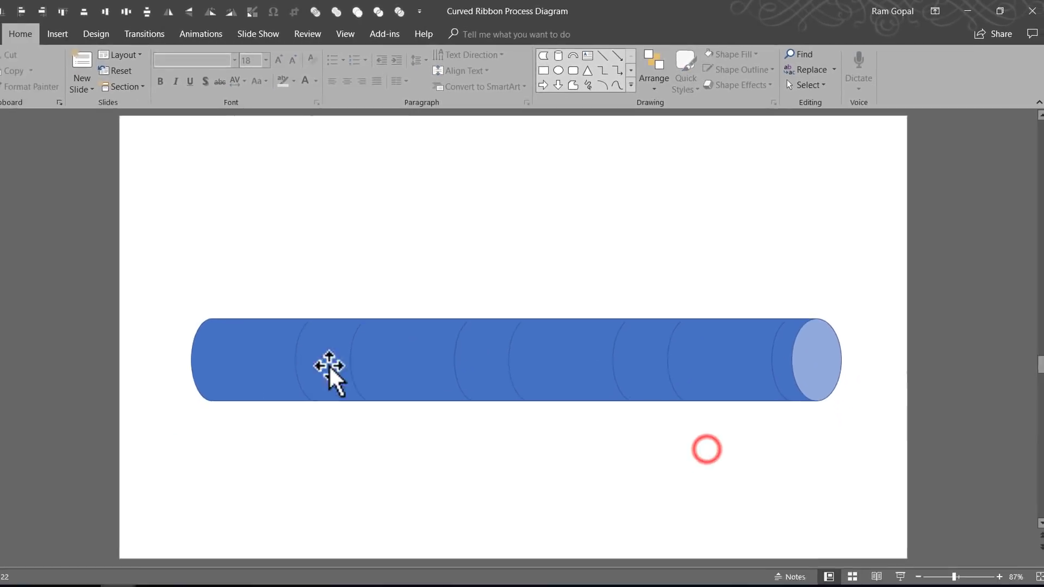
left_click(265, 359)
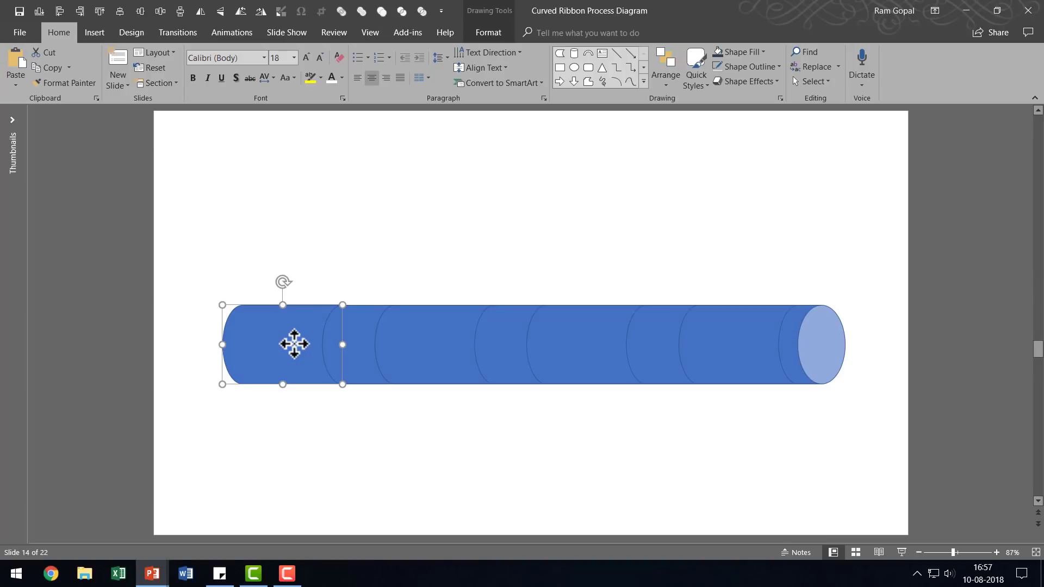
Fill the left band with a dark red gradient and remove its outline.
left_click(741, 52)
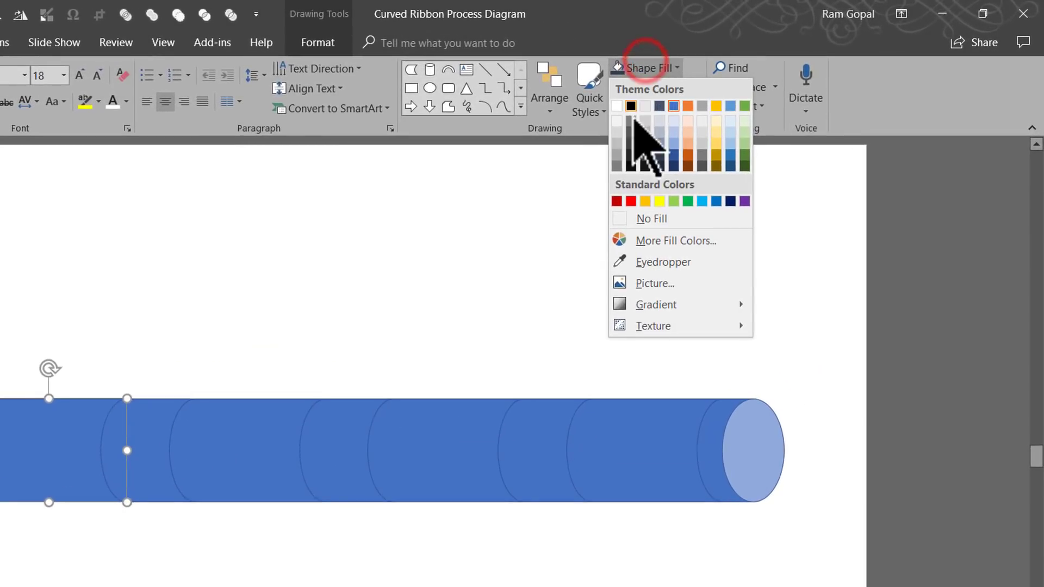
left_click(616, 201)
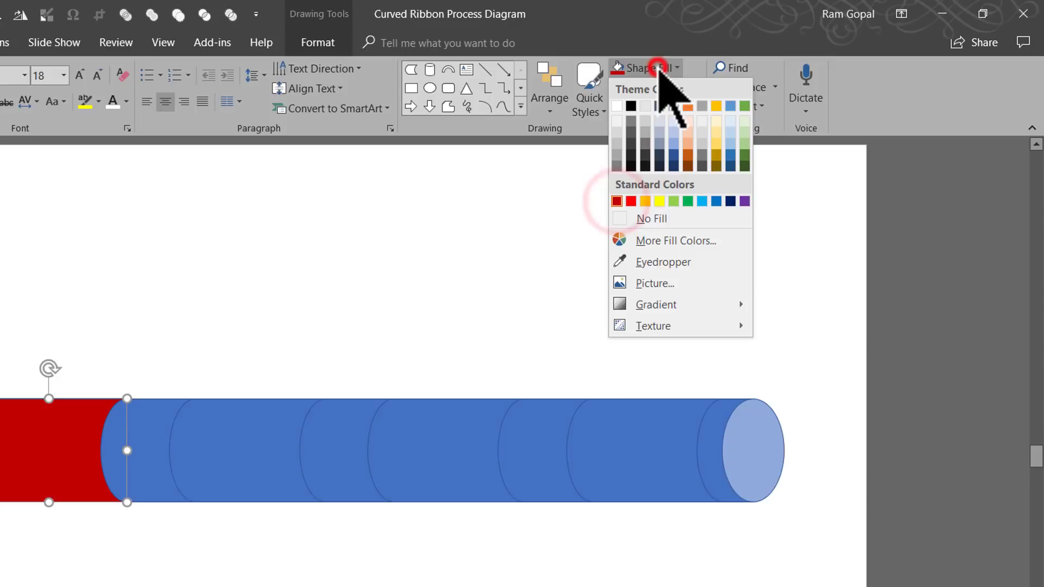
left_click(661, 304)
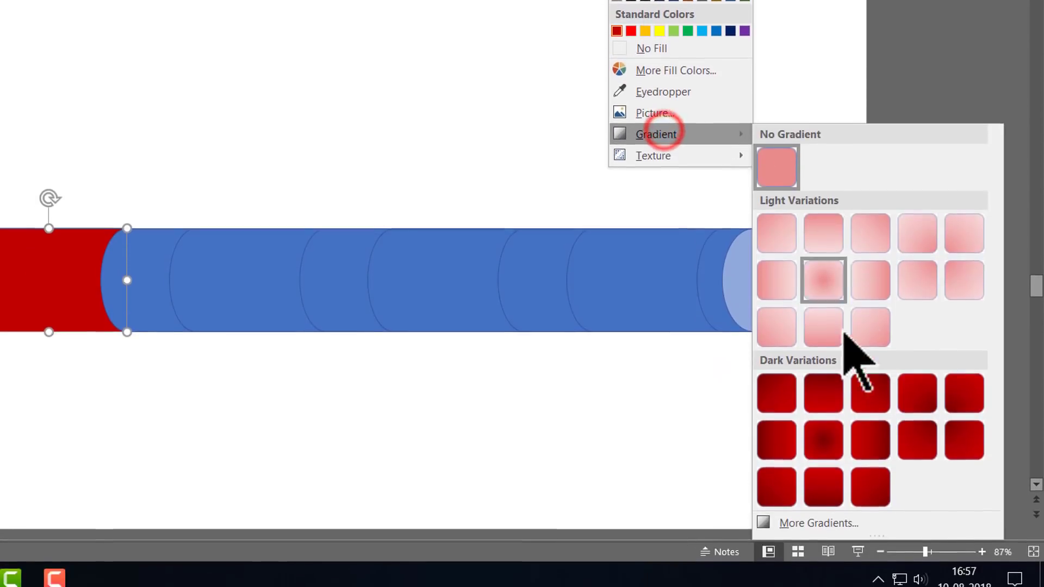
left_click(825, 479)
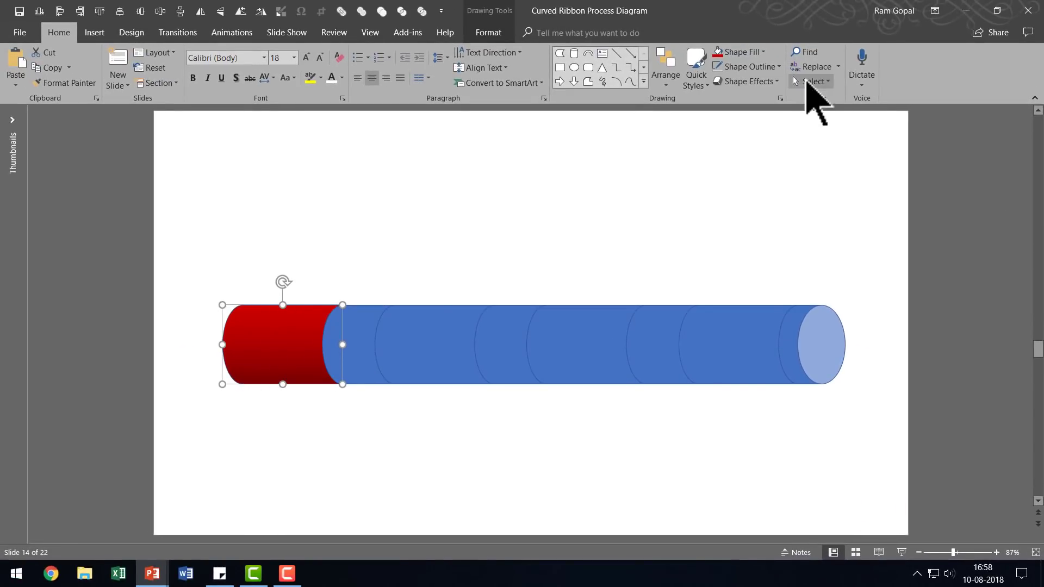
left_click(763, 67)
left_click(748, 182)
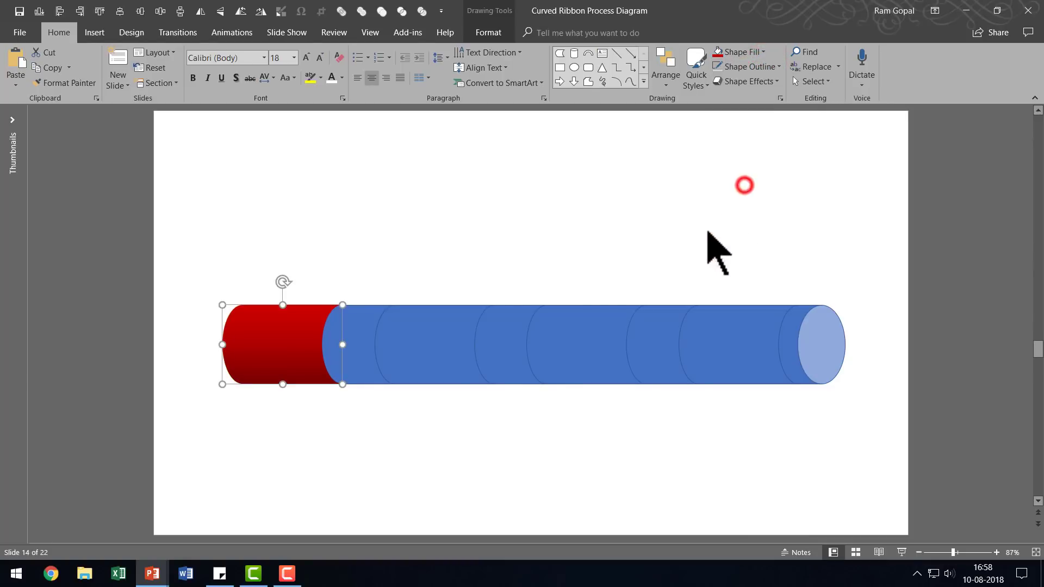
Fill the second band with a dark orange gradient.
left_click(422, 353)
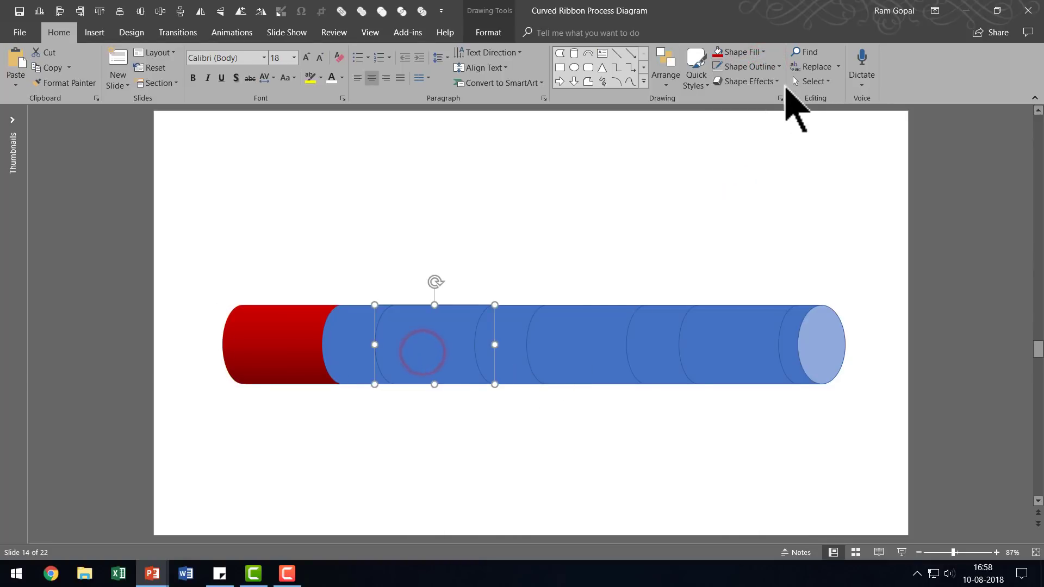
left_click(743, 52)
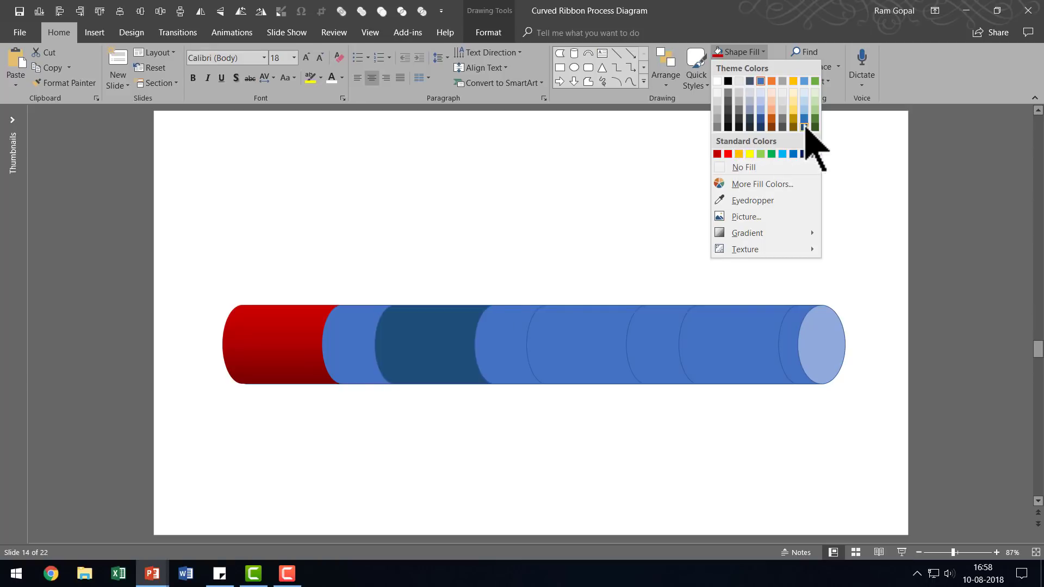
left_click(771, 120)
left_click(738, 52)
left_click(742, 230)
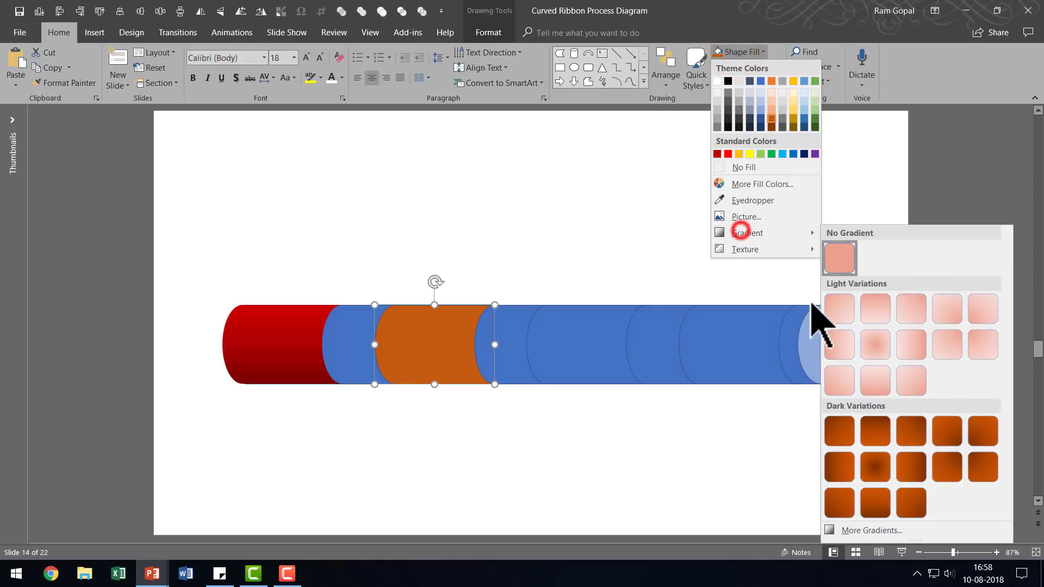
left_click(875, 501)
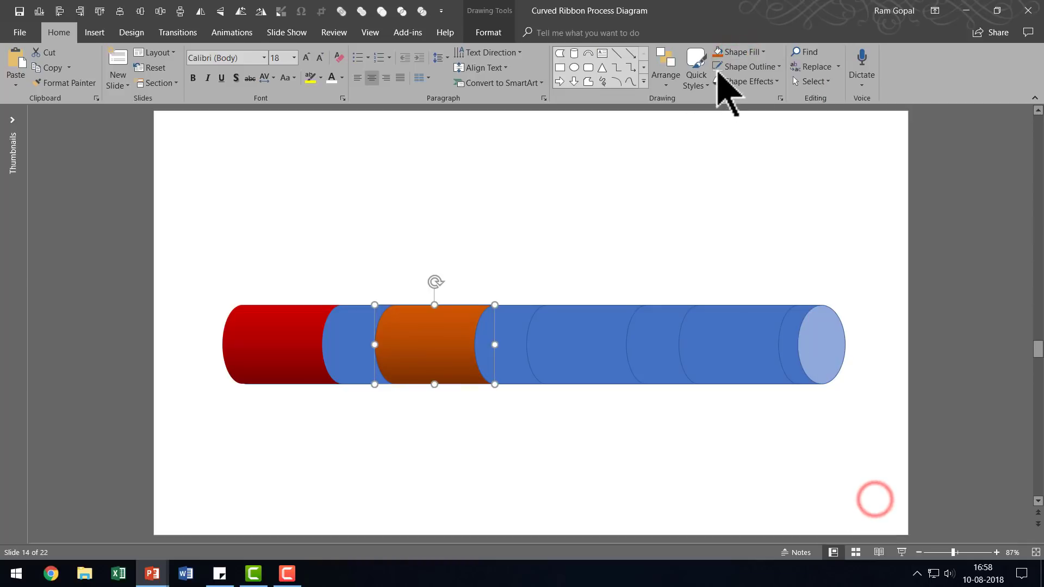
Fill the third band with a dark green gradient.
left_click(602, 343)
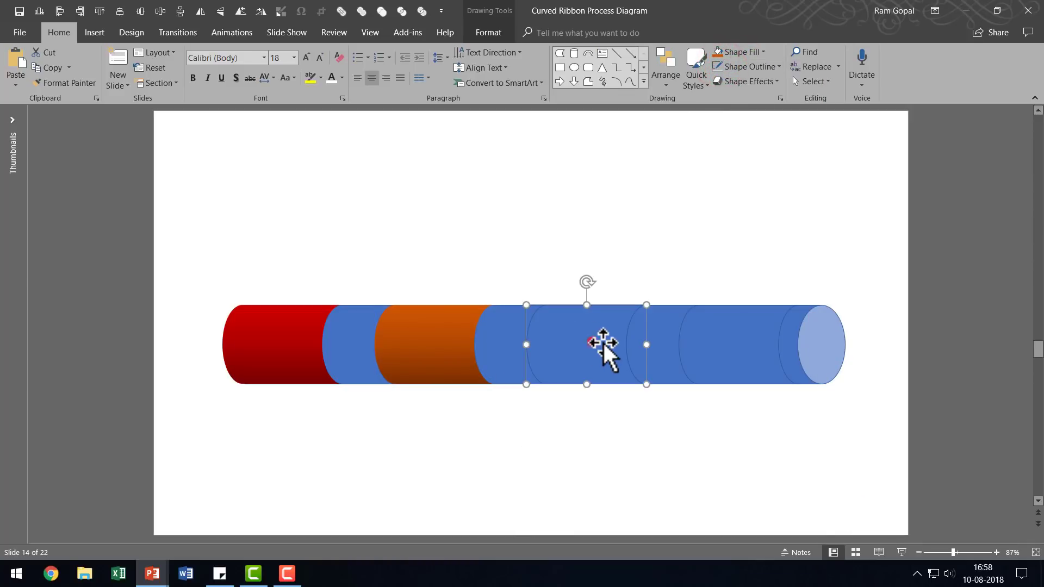
left_click(738, 52)
left_click(813, 121)
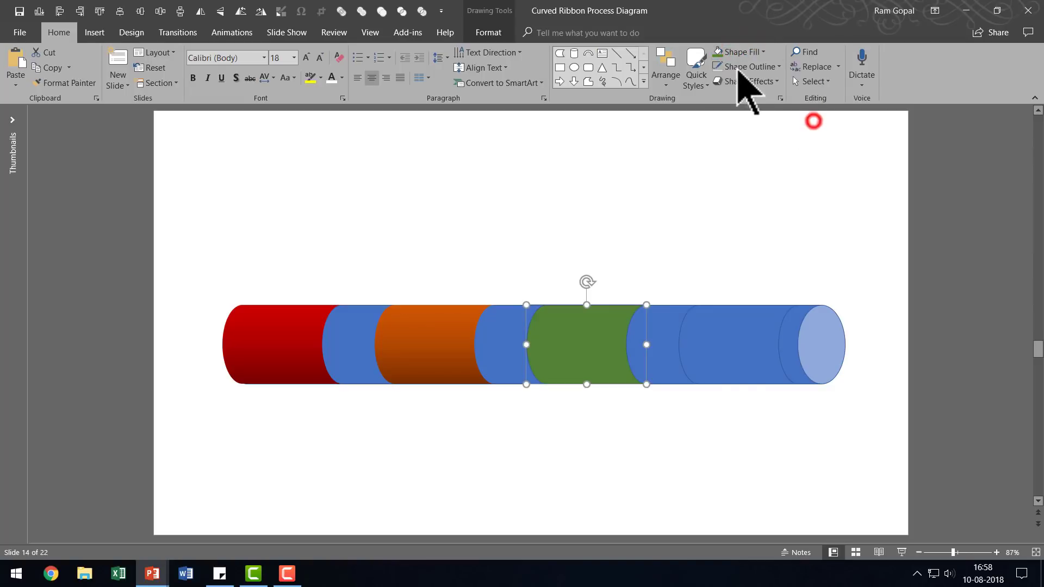
left_click(738, 51)
left_click(734, 232)
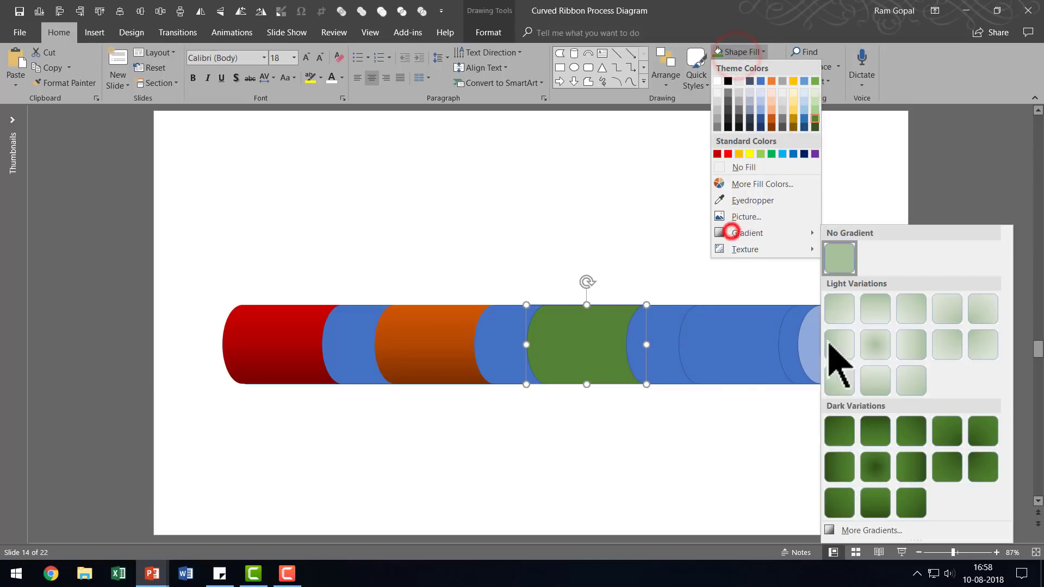
left_click(872, 511)
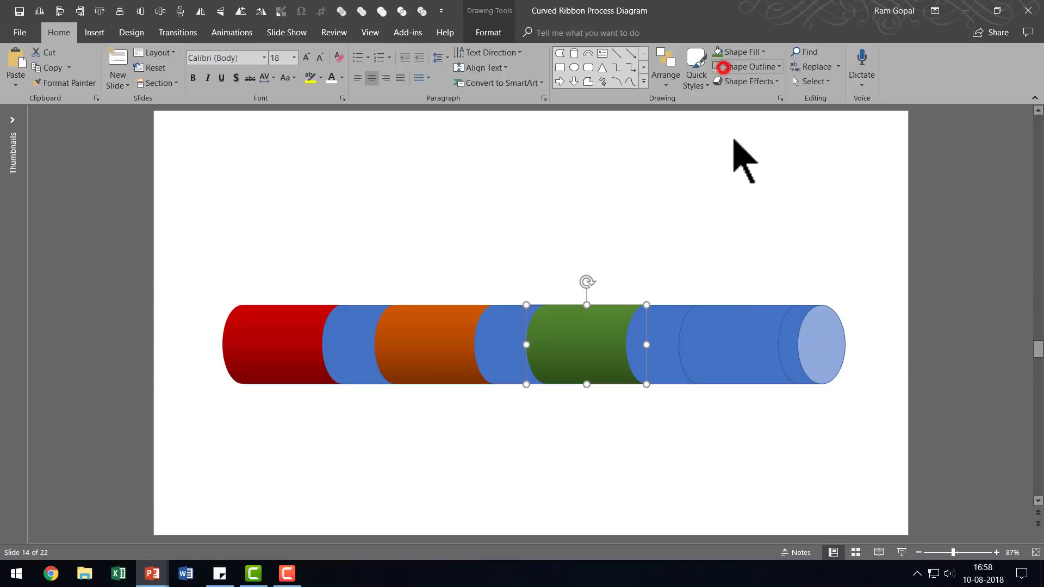
Fill the fourth band with a dark blue gradient.
left_click(731, 310)
left_click(739, 49)
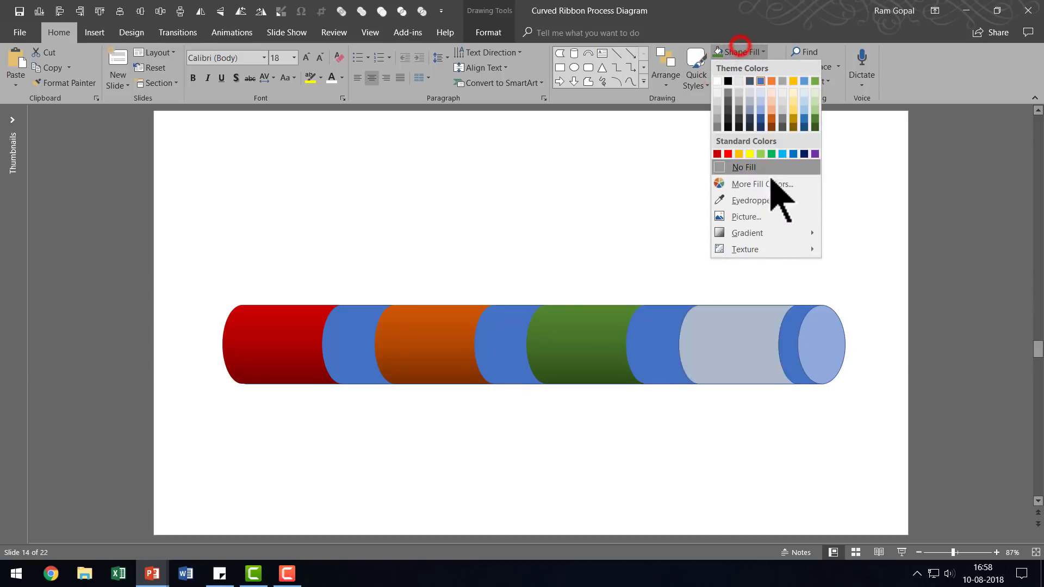
left_click(794, 154)
left_click(747, 51)
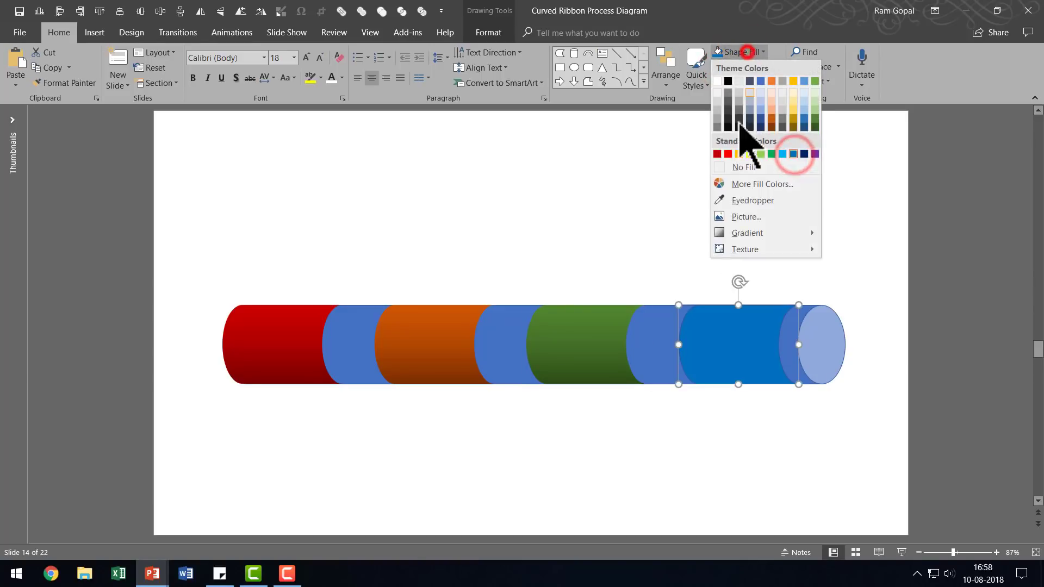
left_click(747, 232)
left_click(872, 511)
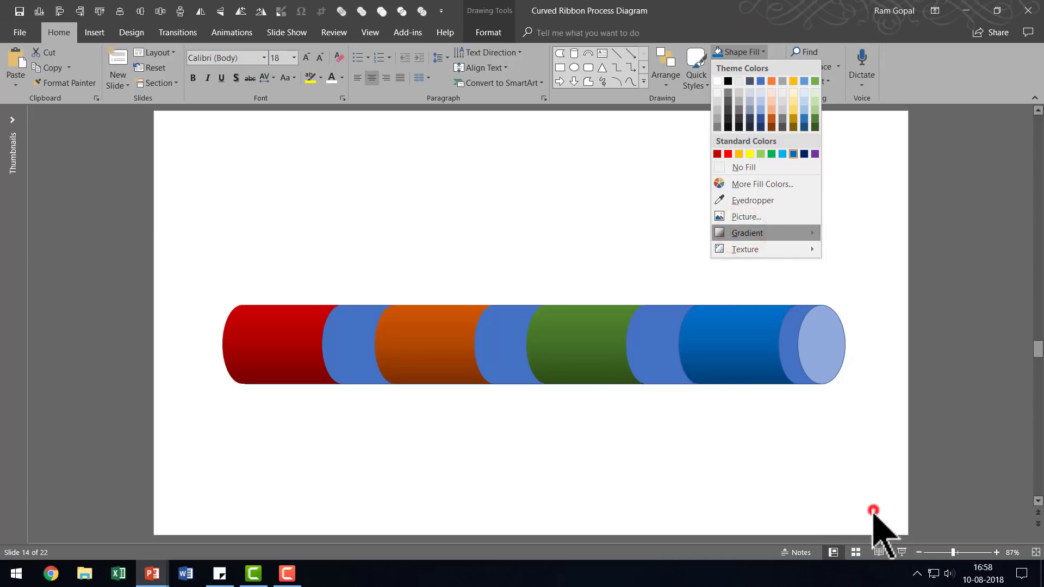
left_click(723, 67)
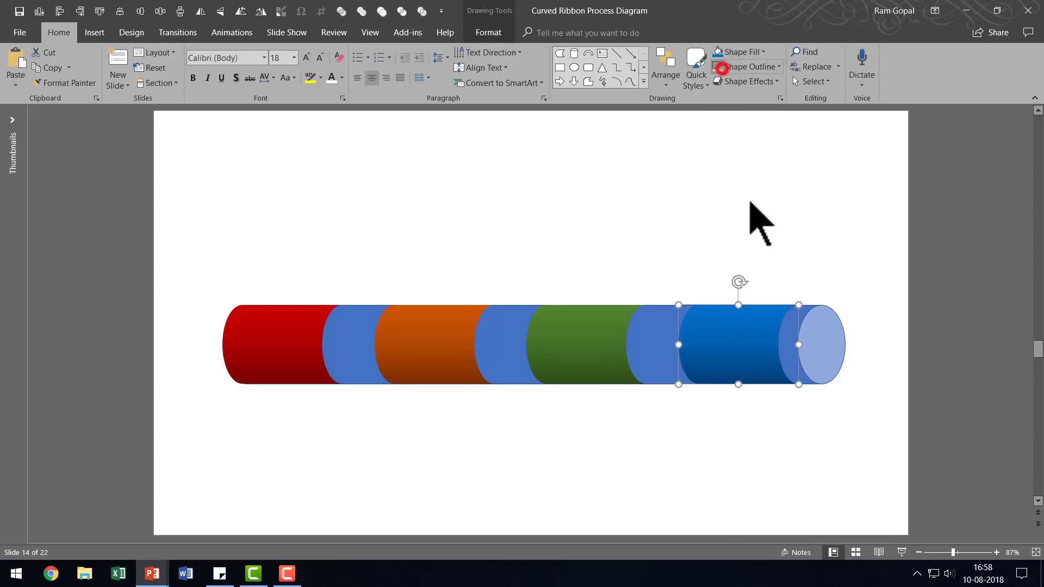
left_click(815, 333)
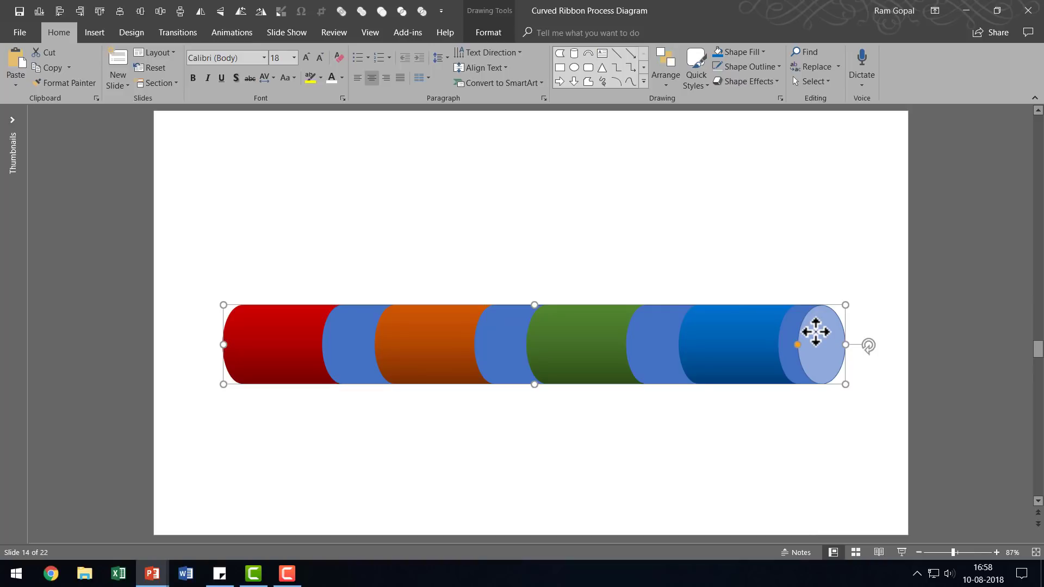
Give the tube a grey preset gradient with a dark grey first stop, direction Linear Right.
right_click(815, 332)
left_click(829, 305)
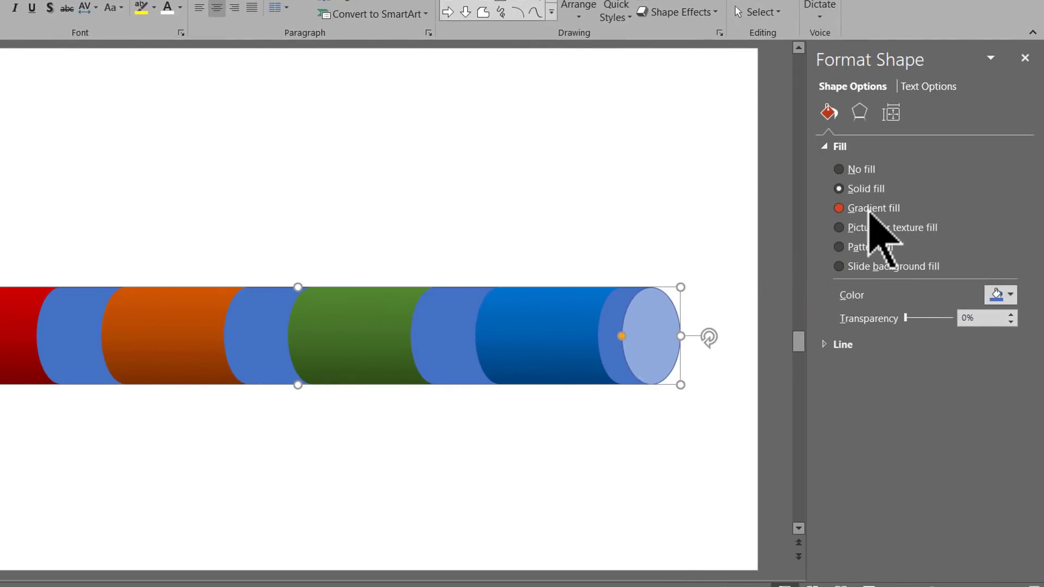
left_click(840, 208)
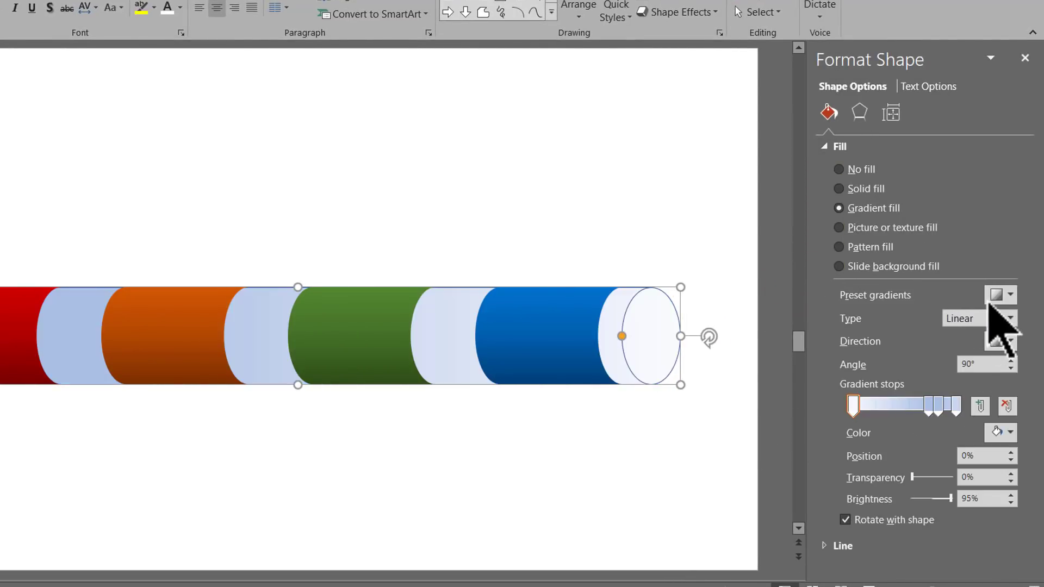
left_click(998, 299)
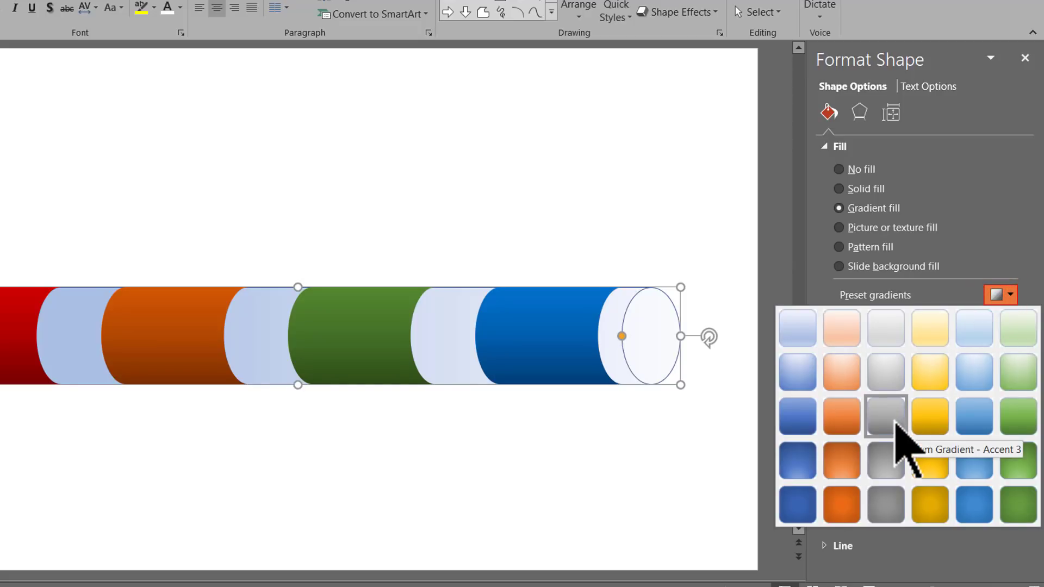
left_click(885, 416)
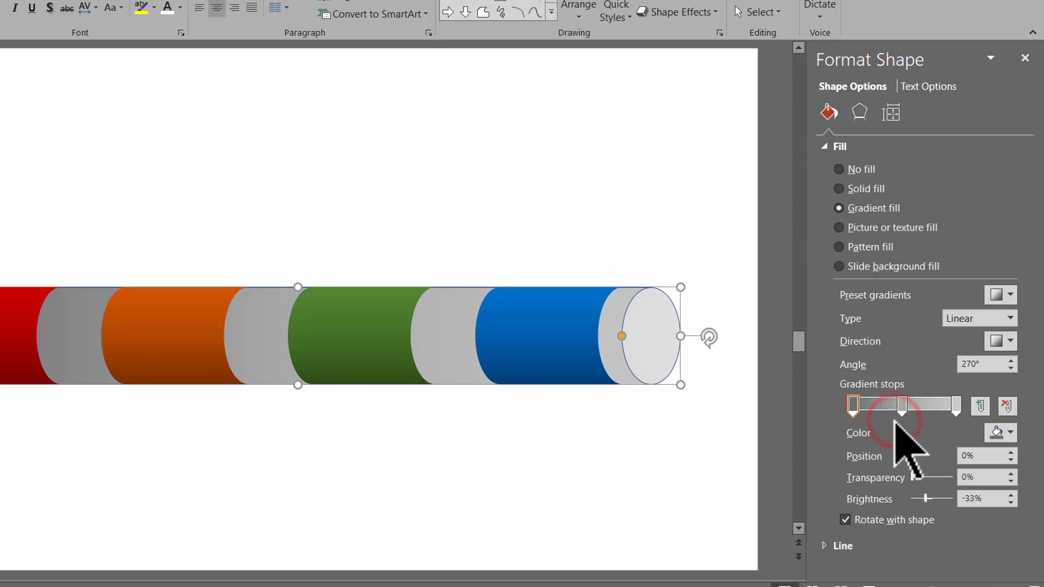
left_click(853, 407)
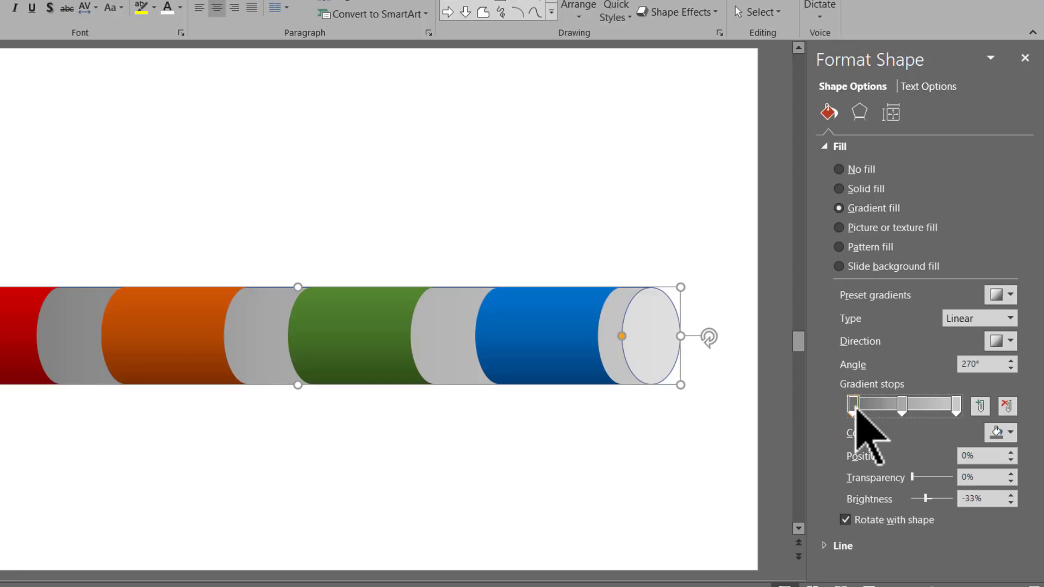
left_click(1000, 432)
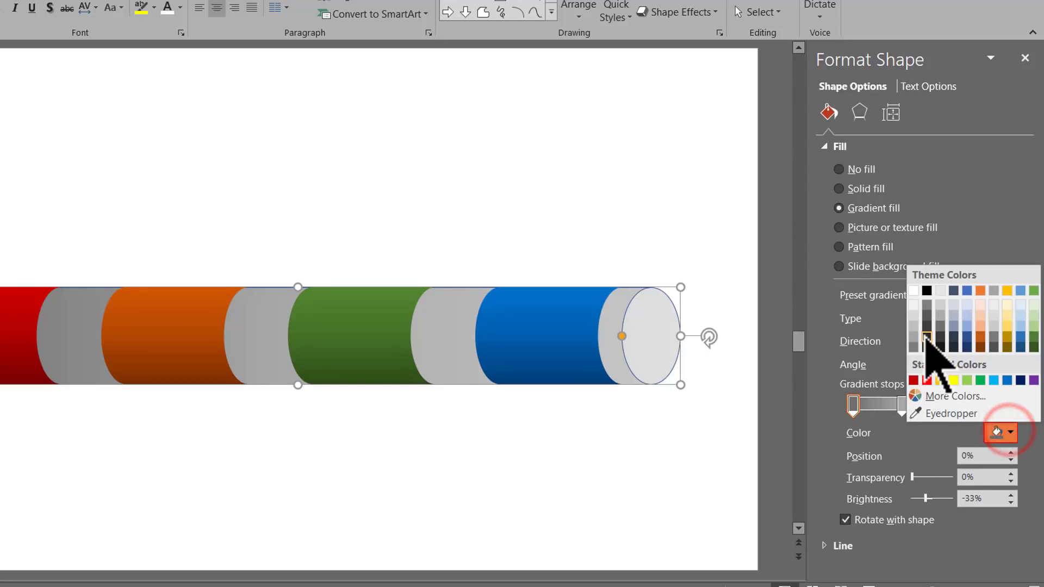
left_click(927, 337)
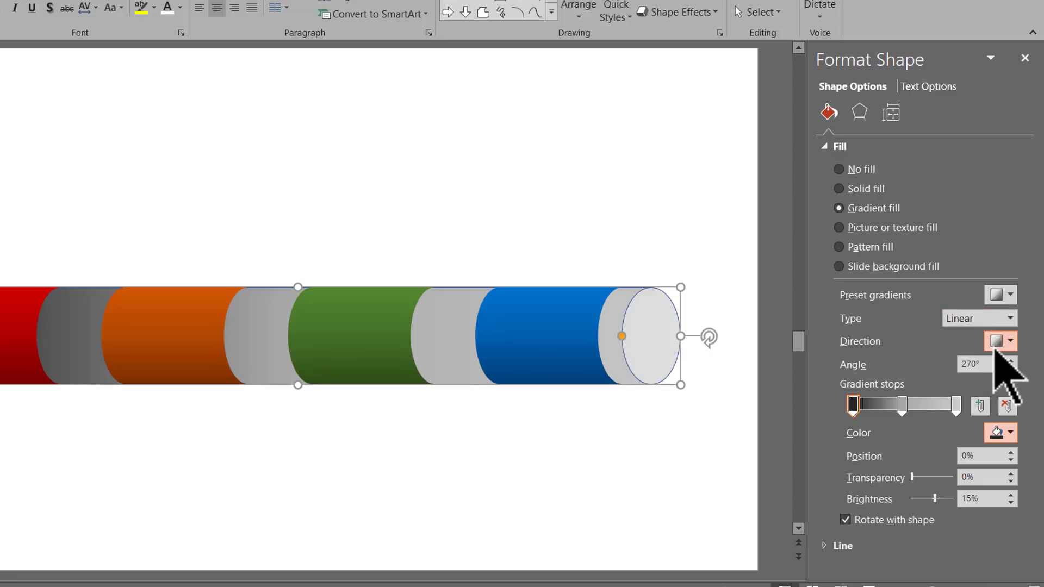
left_click(1000, 341)
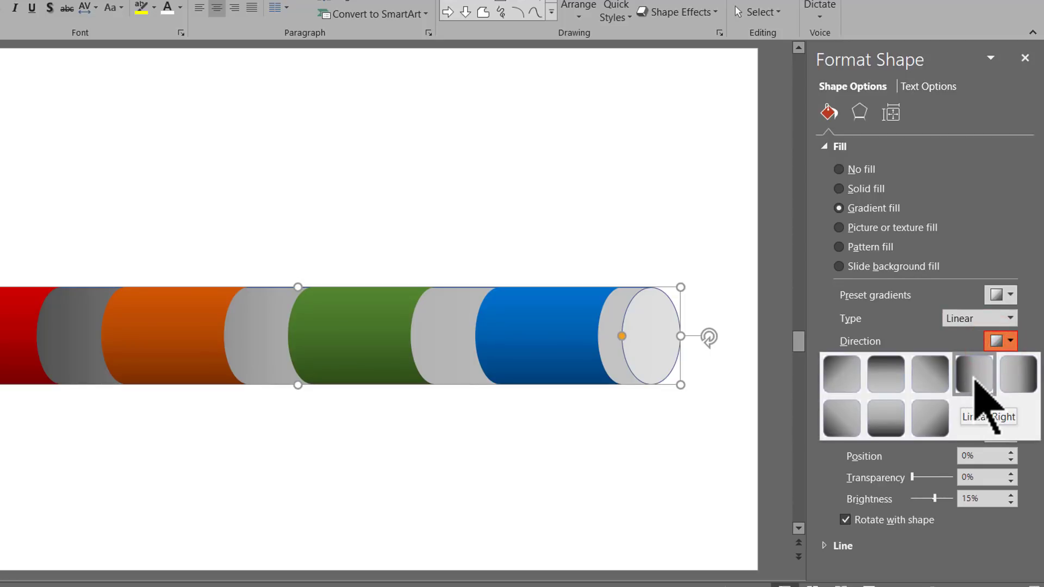
left_click(974, 381)
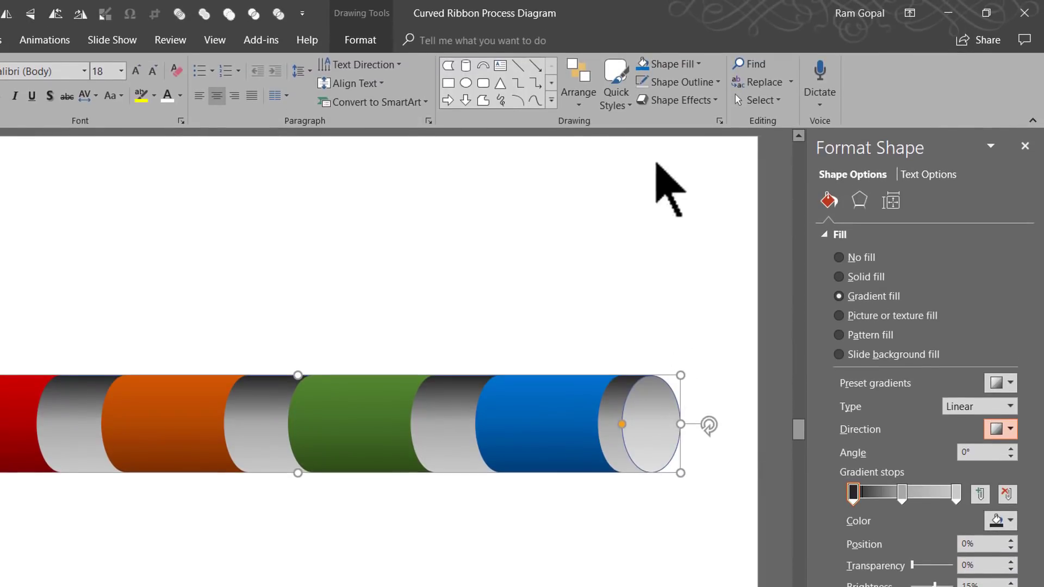
Set the tube's outline to grey.
left_click(680, 83)
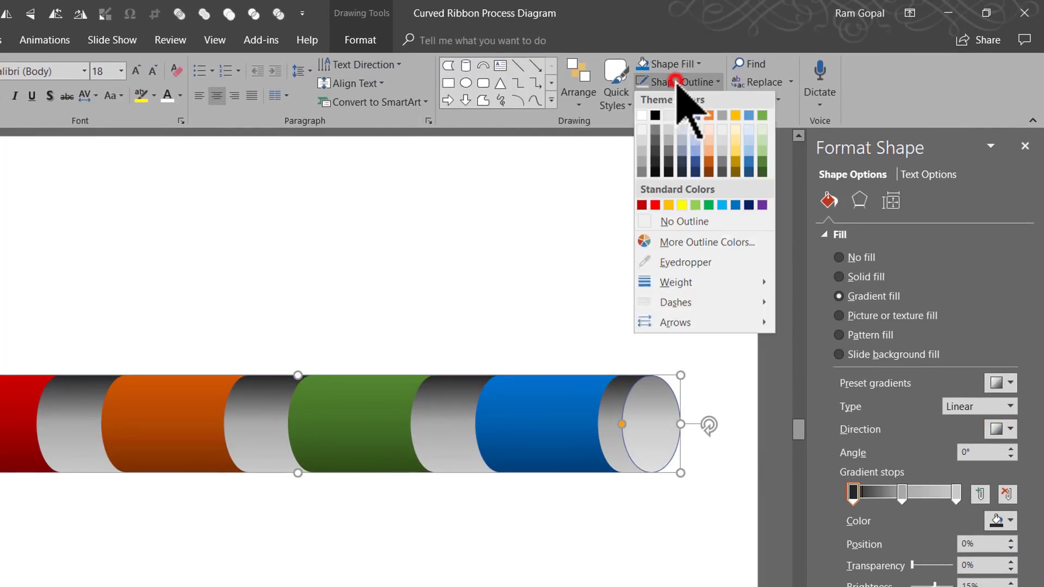
left_click(643, 166)
left_click(602, 571)
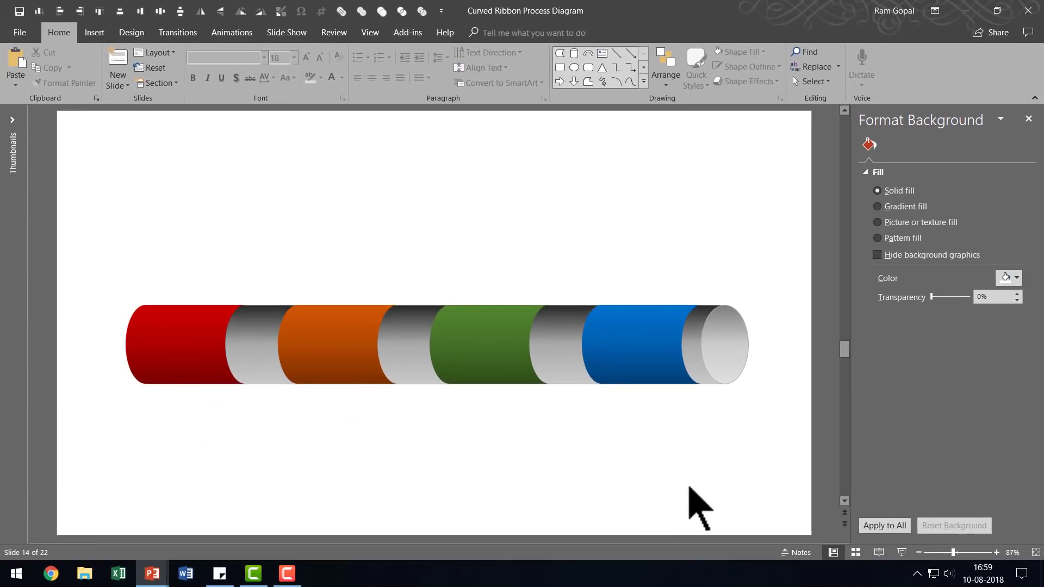
Copy the four subtitle captions from slide 13 and paste them onto slide 14.
scroll(689, 487, "up", 1)
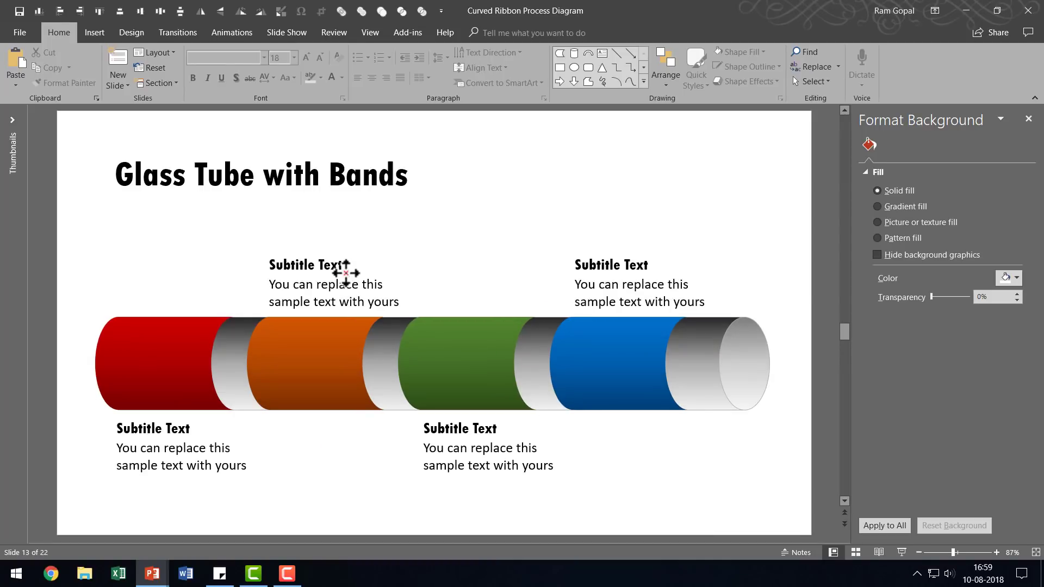
left_click(347, 273, "shift")
left_click(675, 273, "shift")
left_click(461, 472, "shift")
left_click(179, 462, "shift")
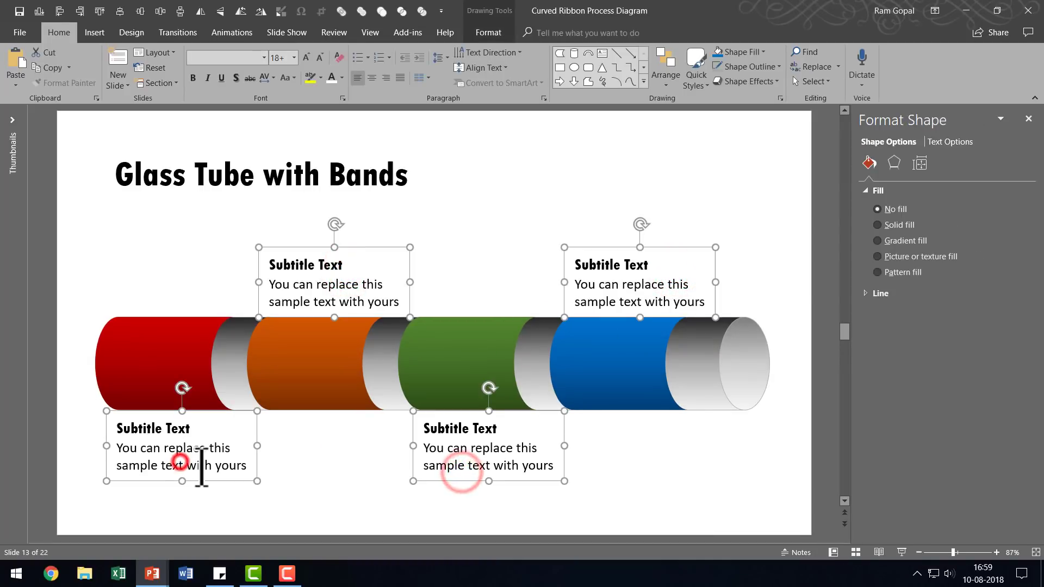
scroll(650, 506, "down", 1)
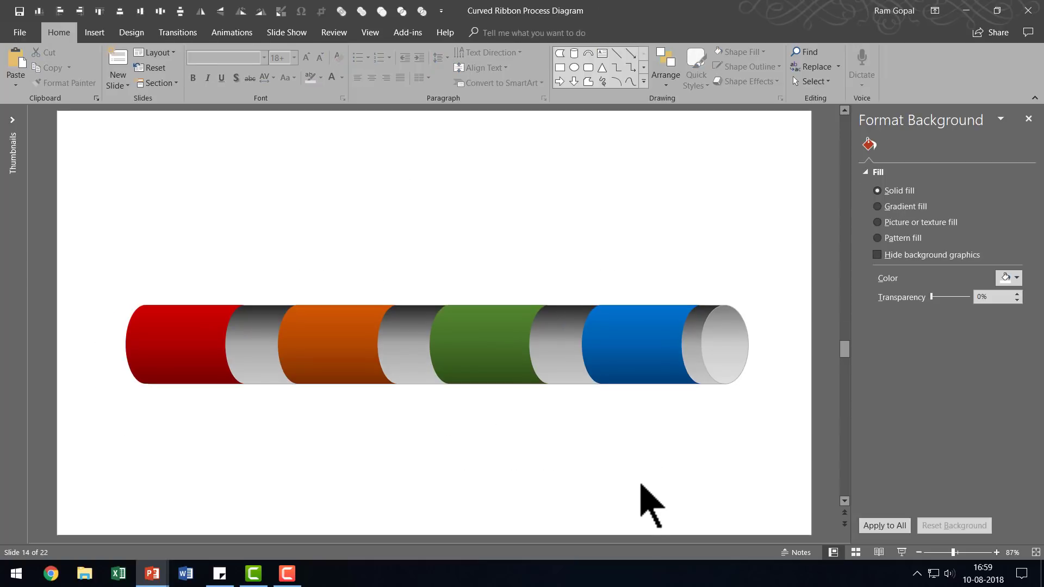
right_click(642, 335)
left_click(669, 366)
left_click(629, 505)
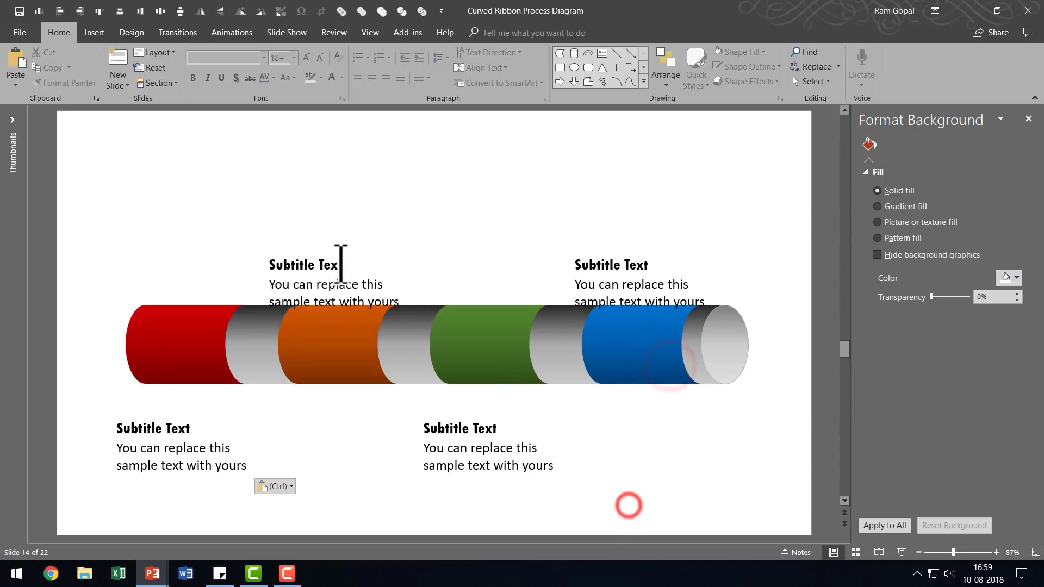
Position captions beside their bands: one above orange, others below red and green.
left_click_drag(349, 253, 372, 243)
left_click_drag(223, 485, 246, 460)
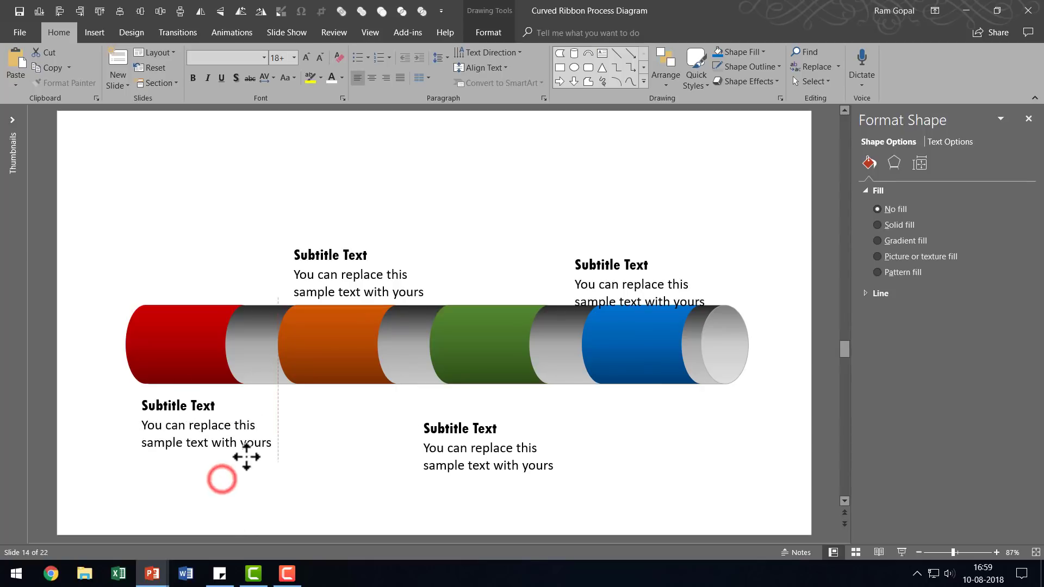
left_click(501, 477)
left_click_drag(502, 473, 517, 450)
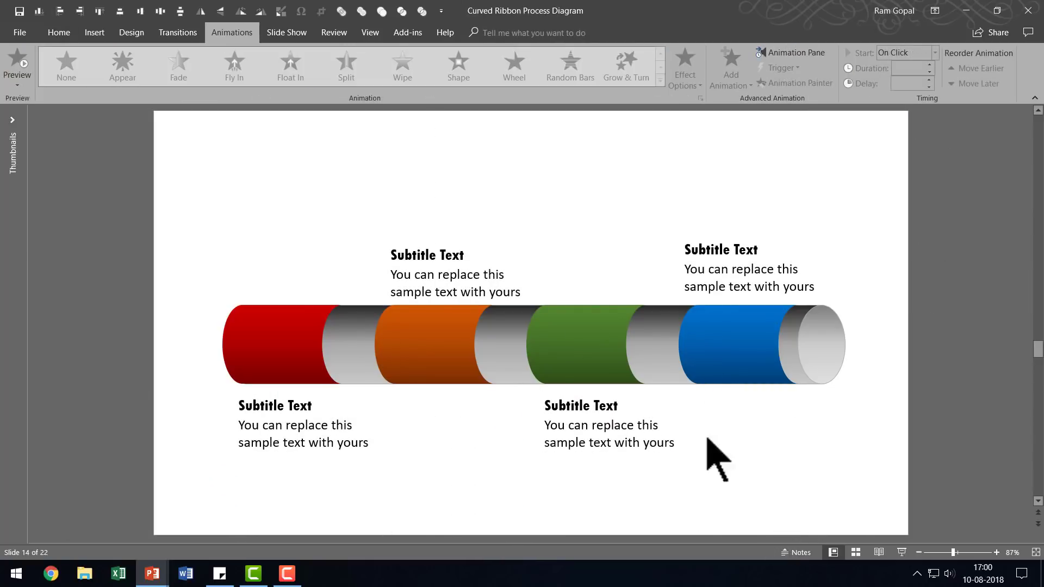
Make the blue band fly in from the left, then fade in its top-right caption after previous.
left_click(724, 335)
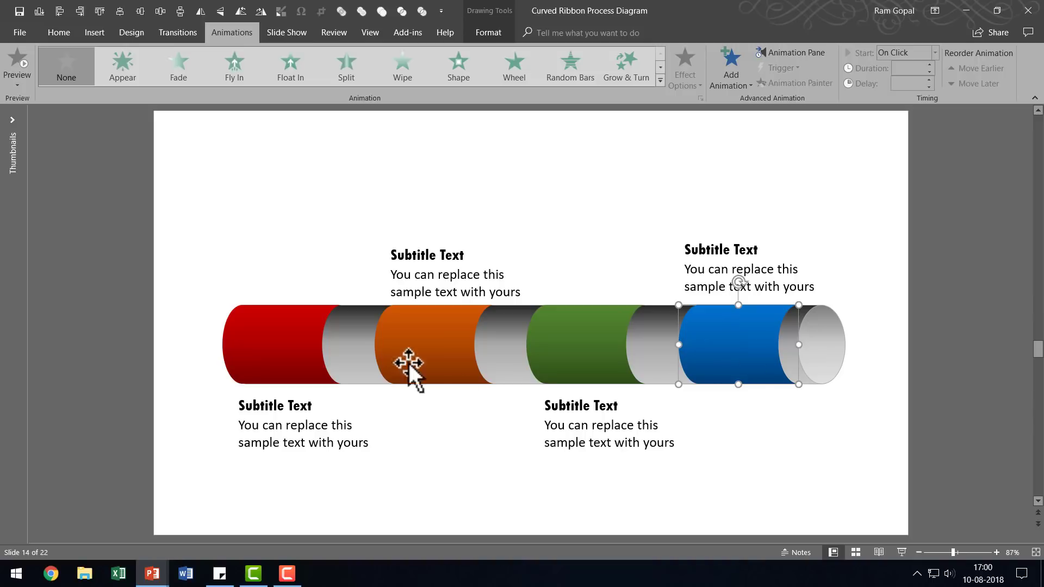
left_click(234, 67)
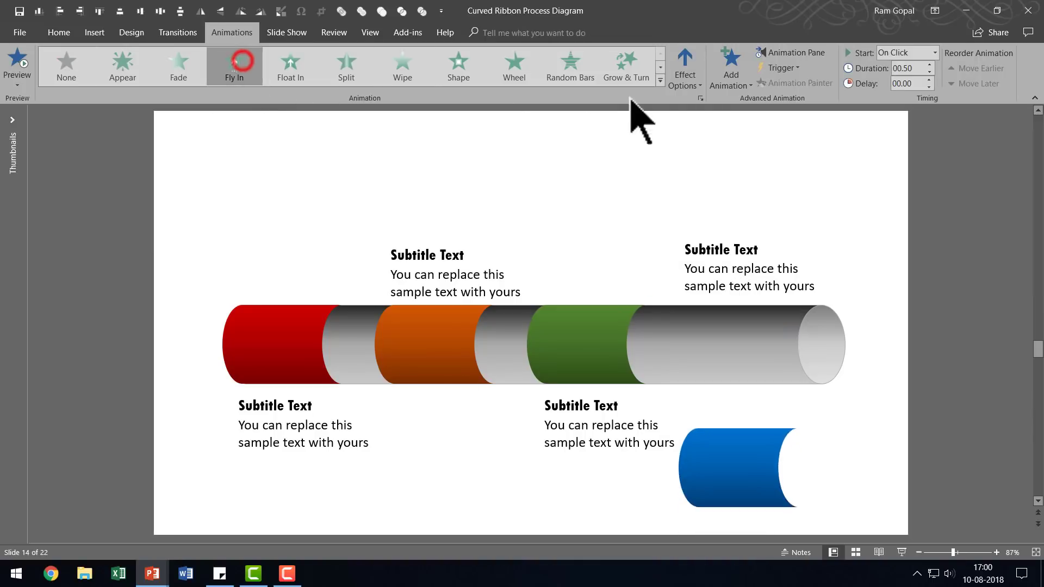
left_click(696, 73)
left_click(717, 179)
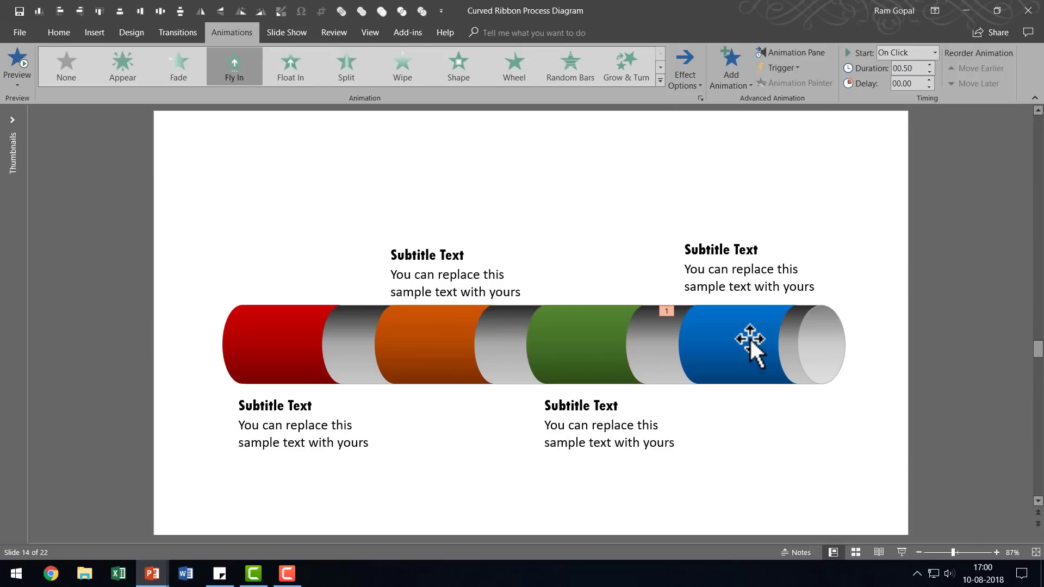
left_click(786, 260)
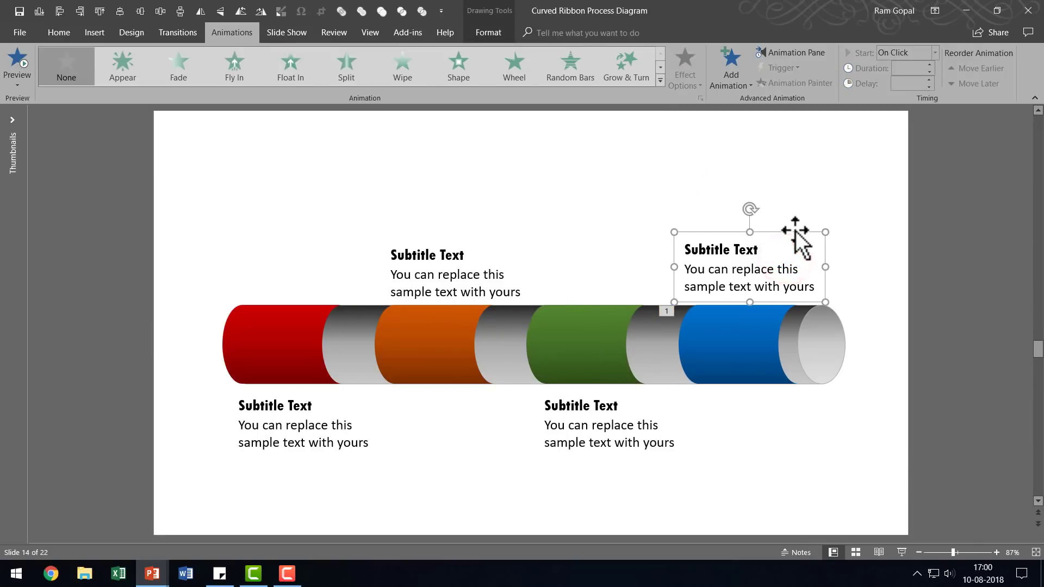
left_click(168, 68)
left_click(910, 53)
left_click(905, 96)
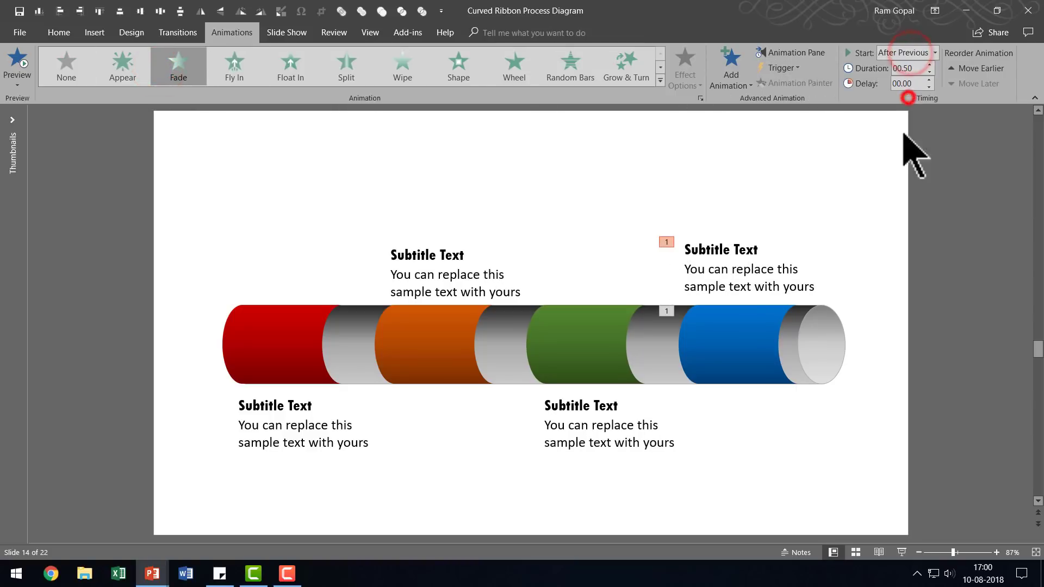
Make the green band fly in from the left, then fade in its lower caption after previous.
left_click(597, 356)
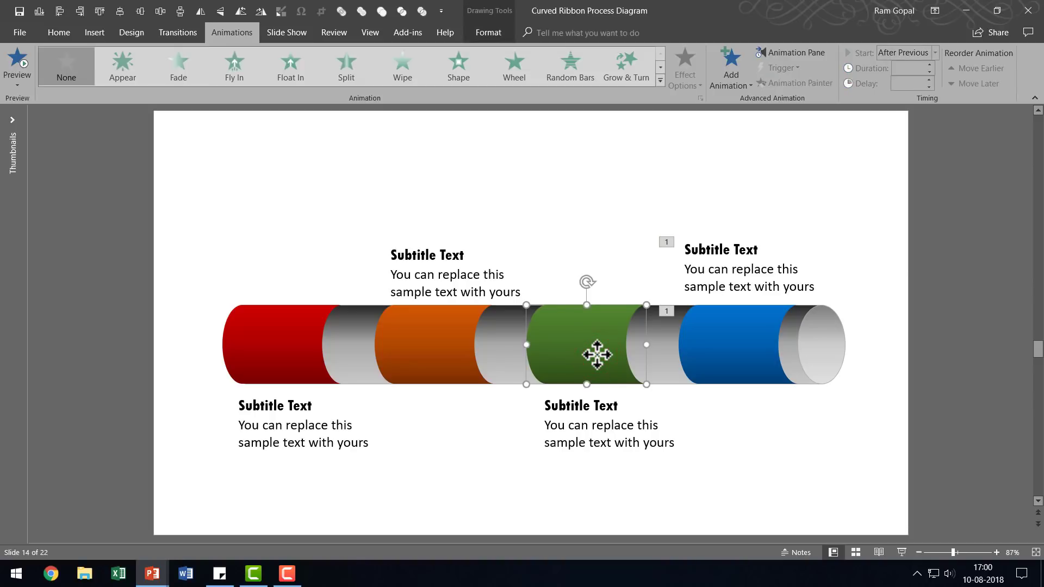
left_click(234, 68)
left_click(685, 68)
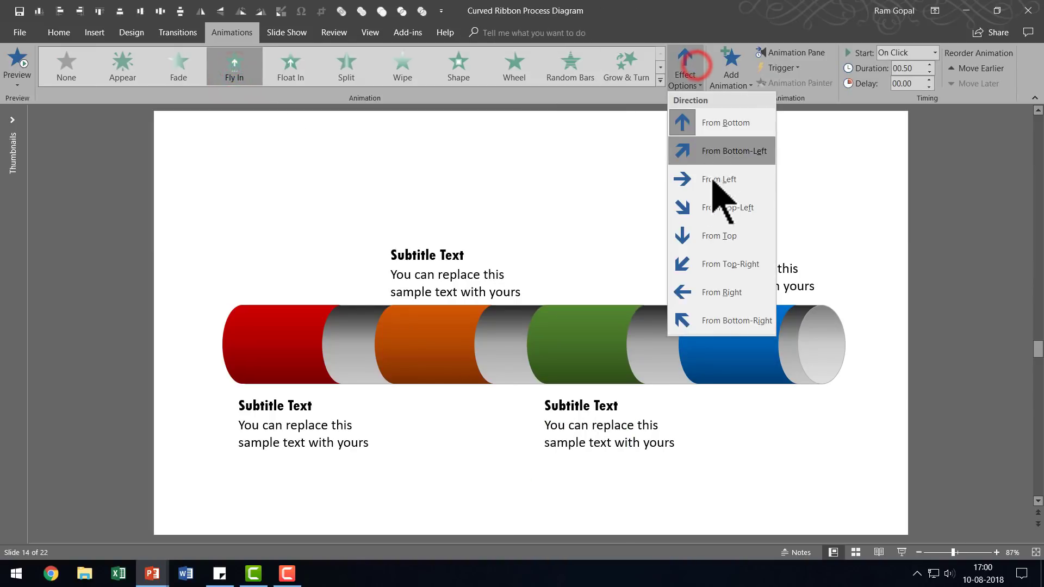
left_click(714, 184)
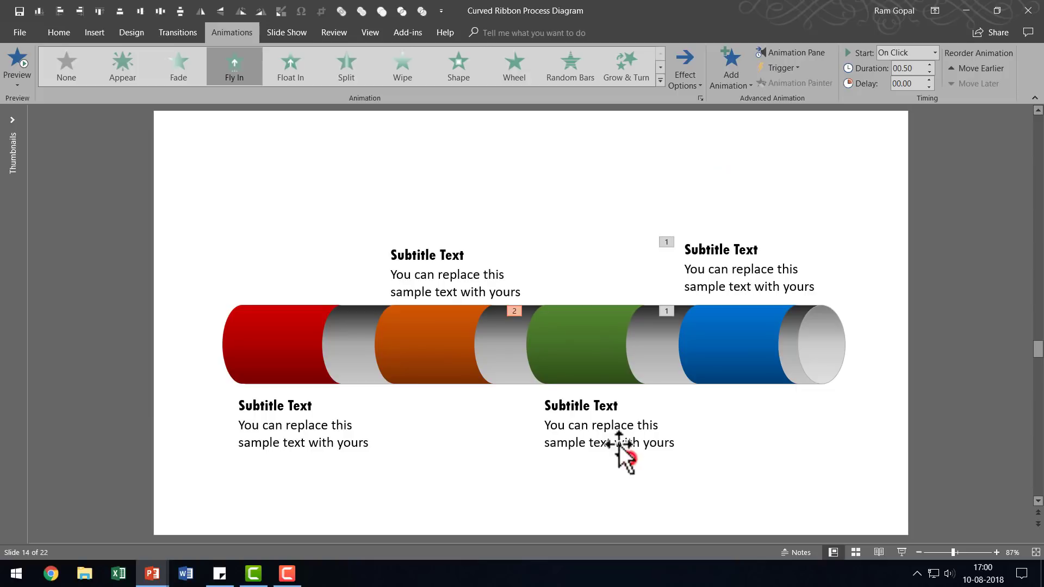
left_click(603, 461)
left_click(182, 71)
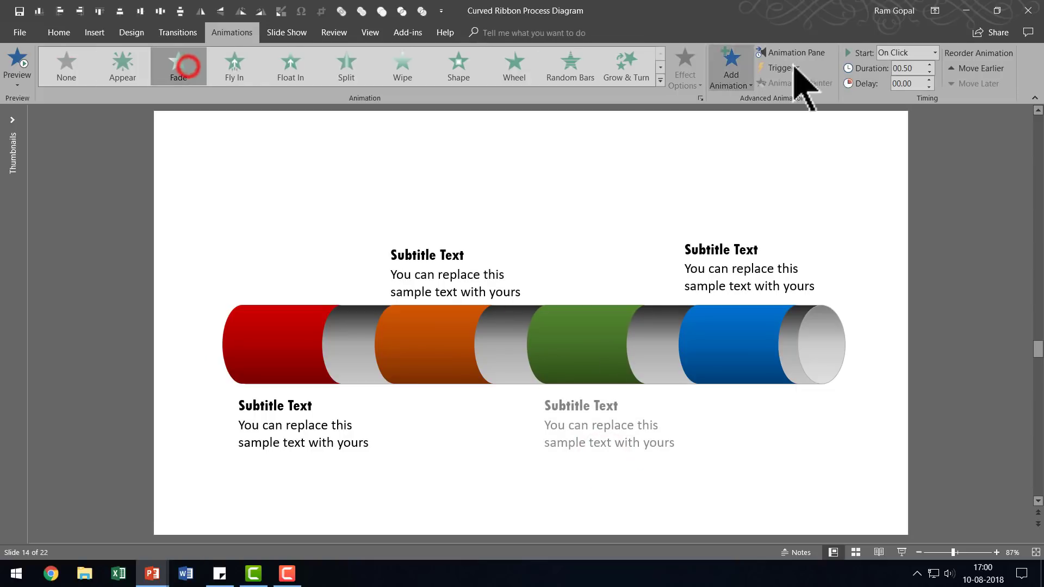
left_click(894, 52)
left_click(913, 87)
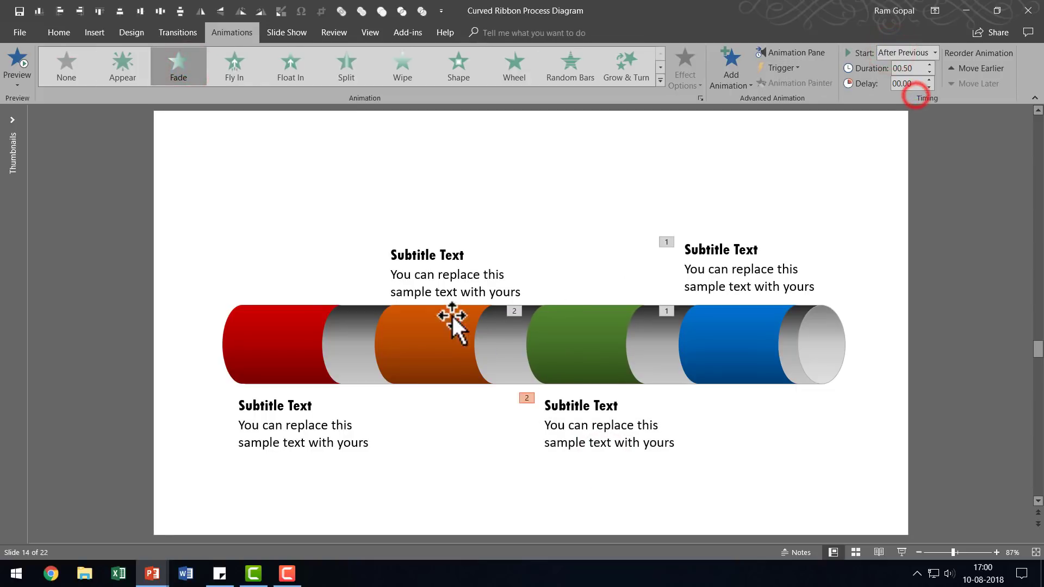
Make the orange band fly in from the left, then fade in its upper caption after previous.
left_click(425, 351)
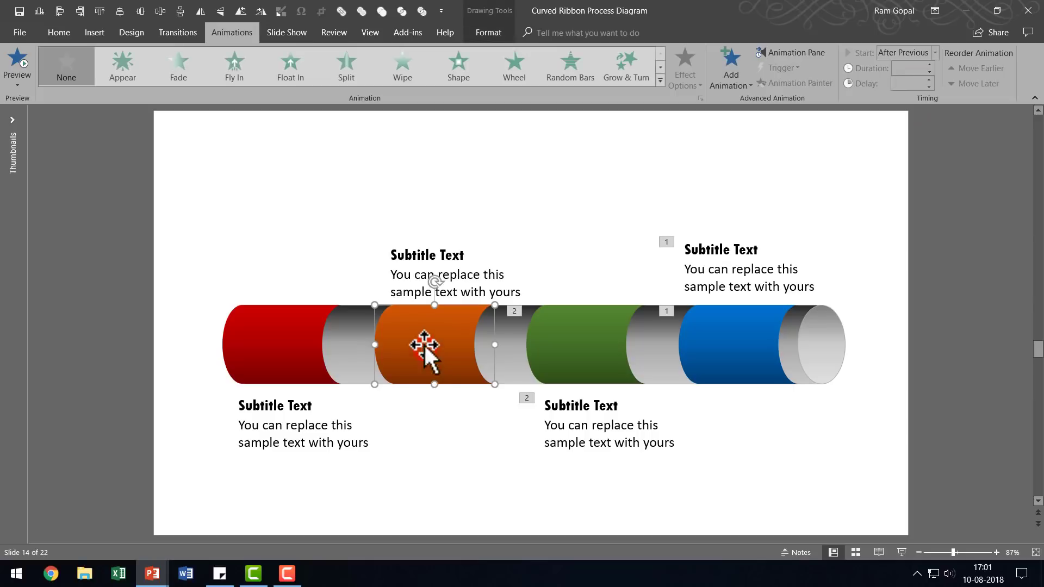
left_click(234, 73)
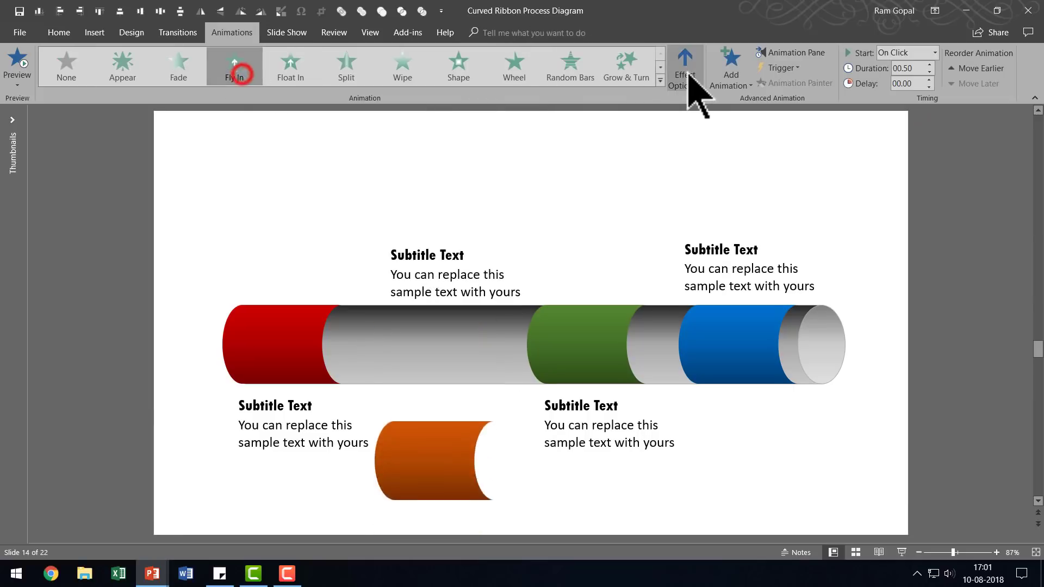
left_click(685, 71)
left_click(709, 184)
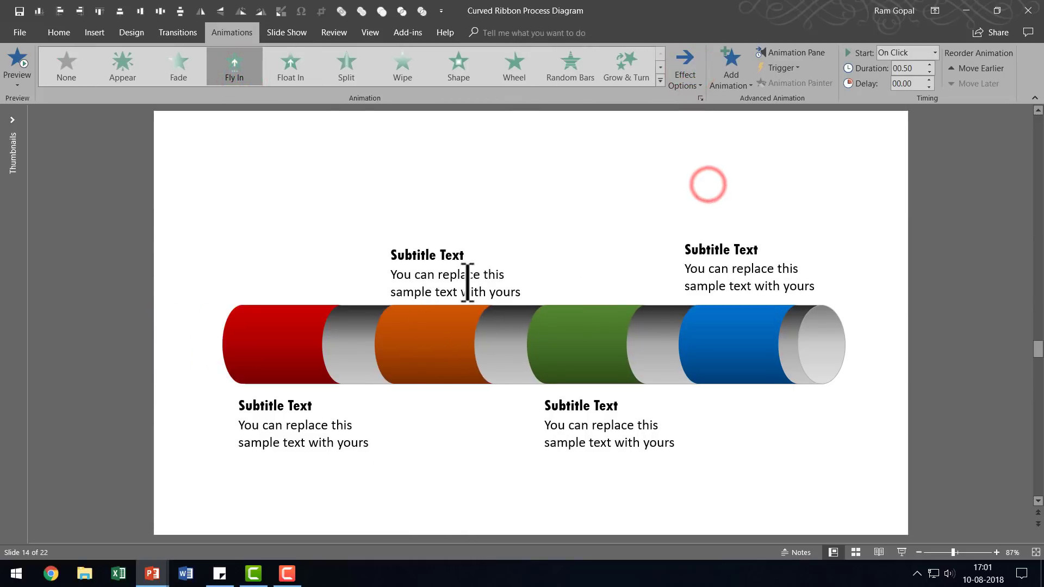
left_click(473, 248)
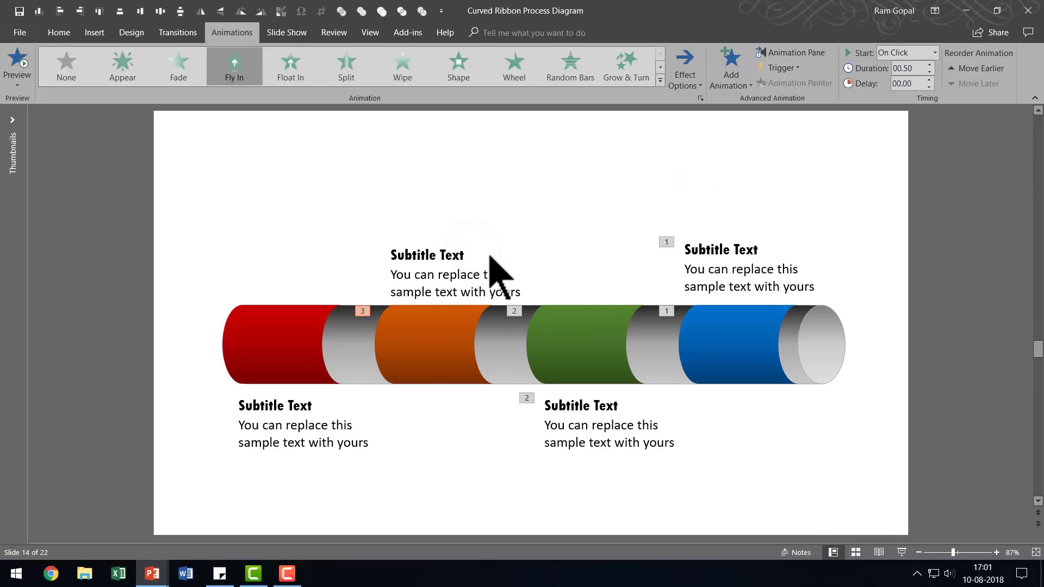
left_click(460, 253)
left_click(472, 238)
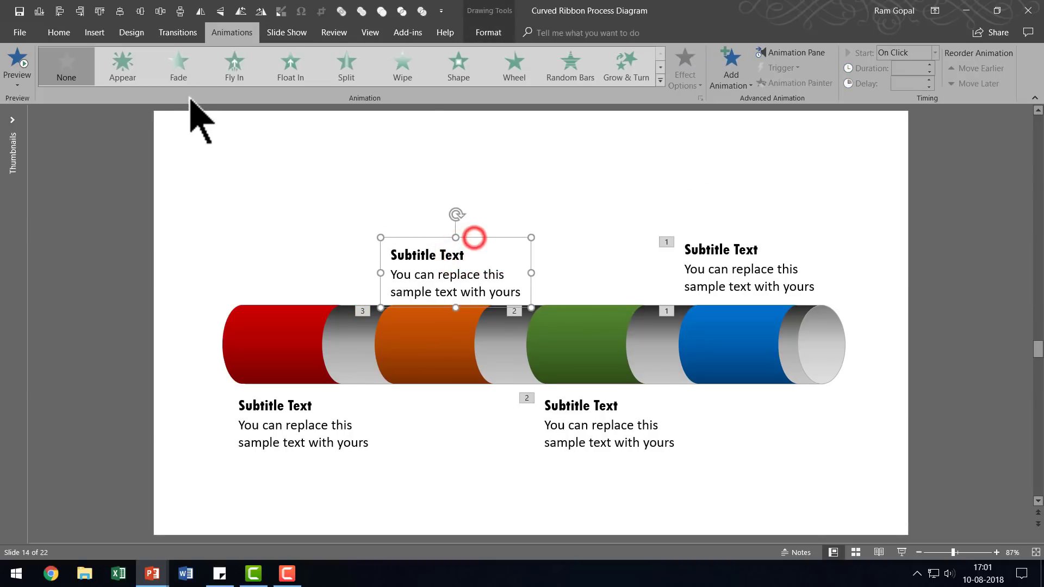
left_click(179, 68)
left_click(903, 51)
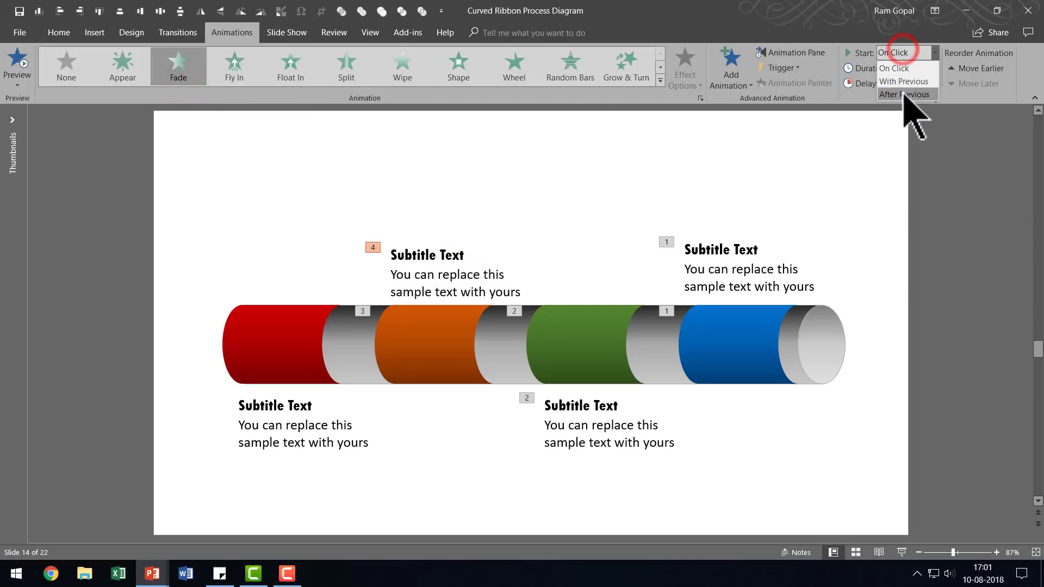
left_click(903, 93)
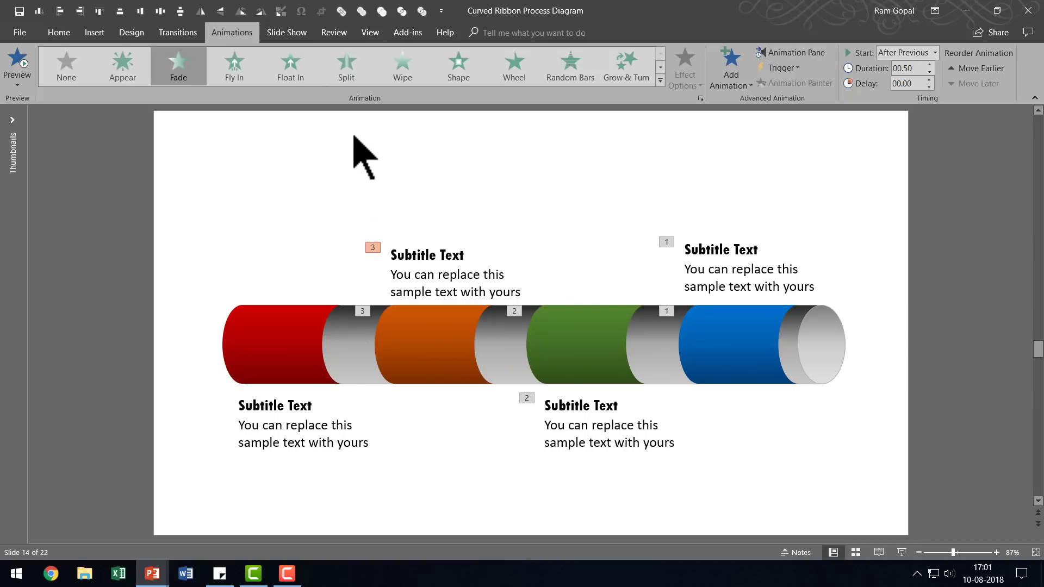
Open the Animation Pane and clear its selection, including Group 16.
left_click(820, 51)
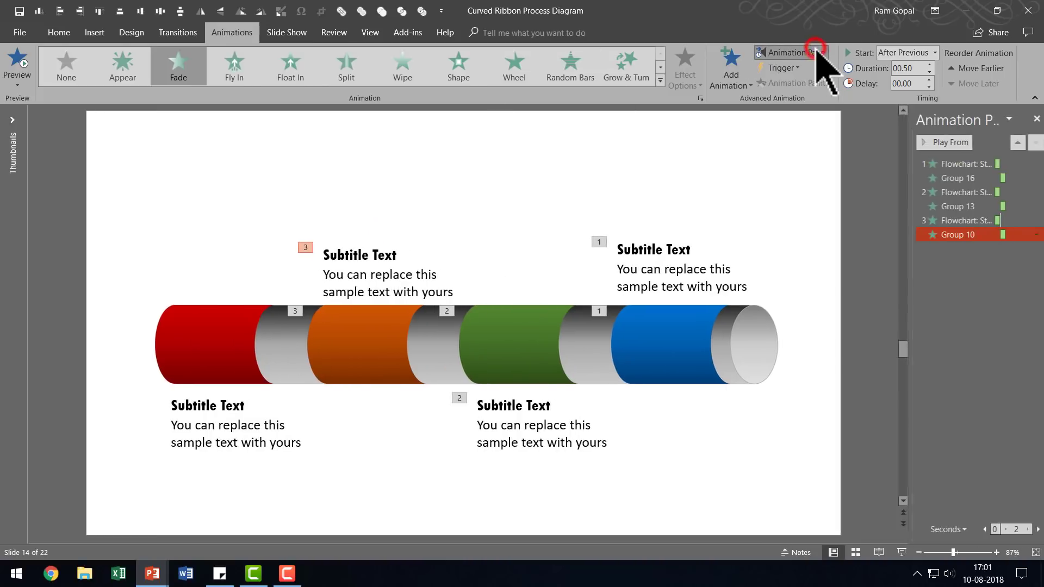
left_click(981, 206, "ctrl")
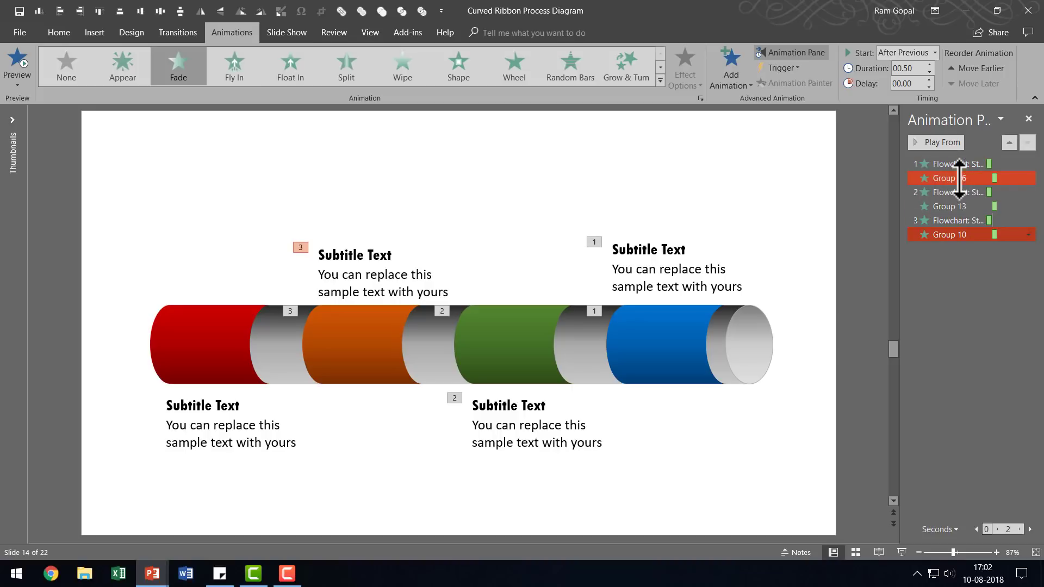
left_click(956, 178, "ctrl")
left_click(810, 288)
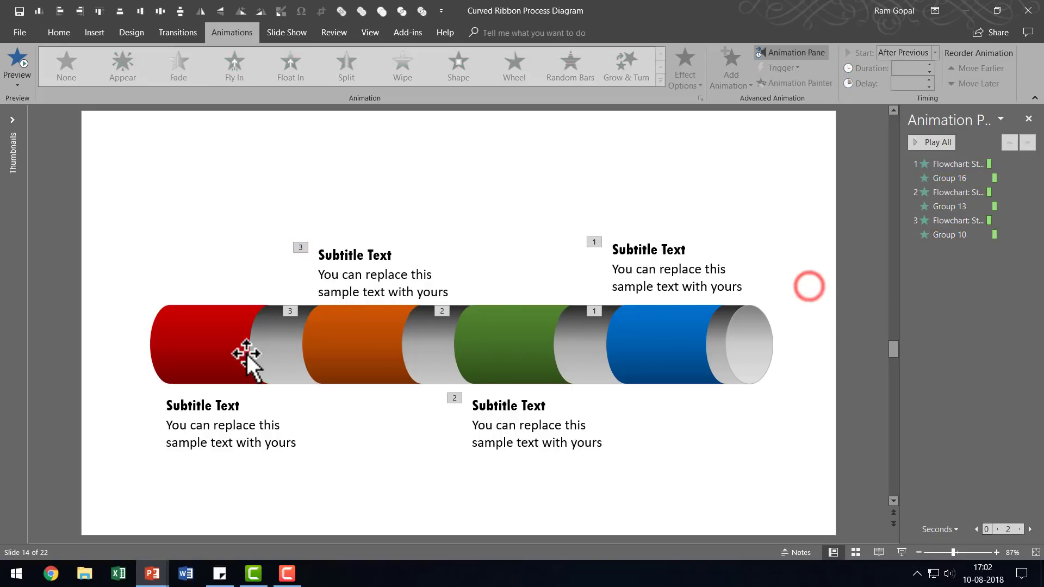
Make the red band fly in from the left, its lower caption fading in after previous.
left_click(229, 346)
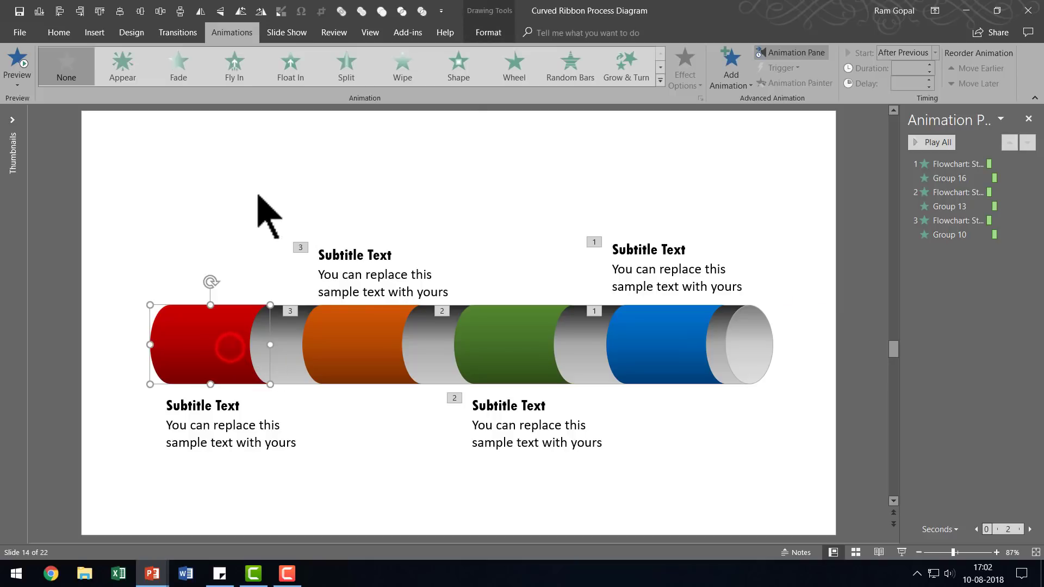
left_click(240, 68)
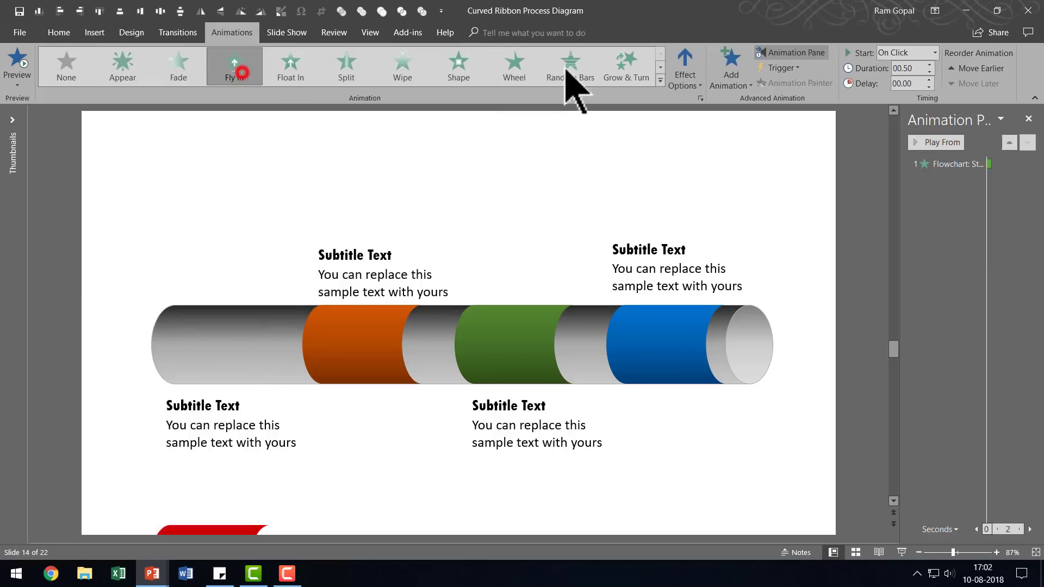
left_click(685, 73)
left_click(718, 183)
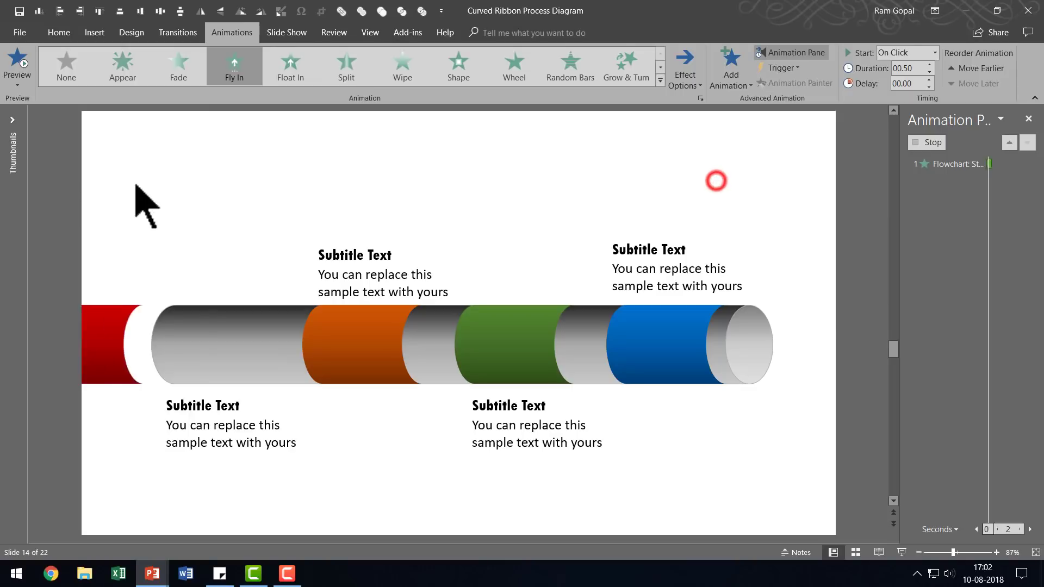
left_click(260, 455)
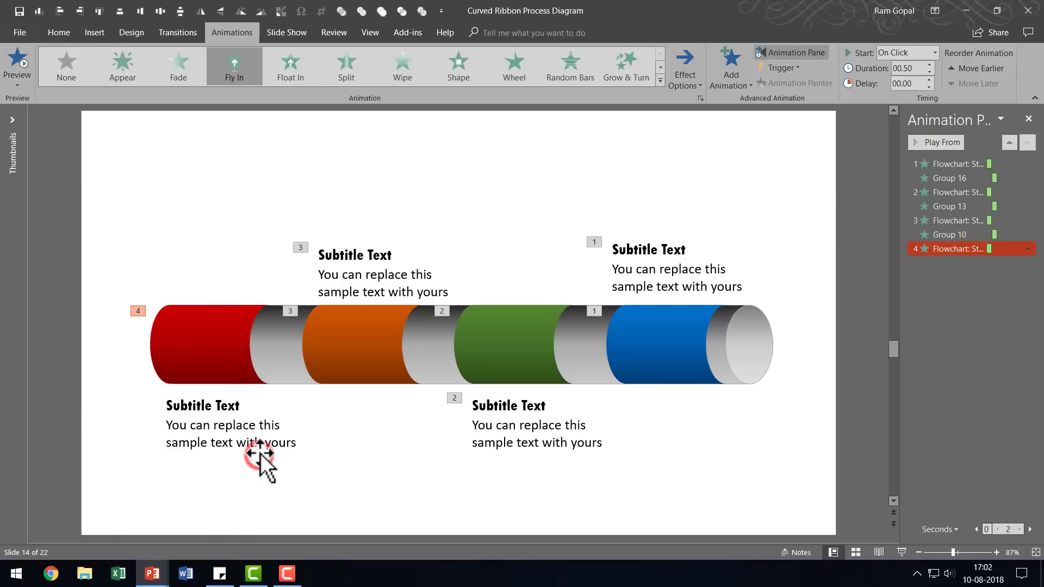
left_click(182, 74)
left_click(906, 53)
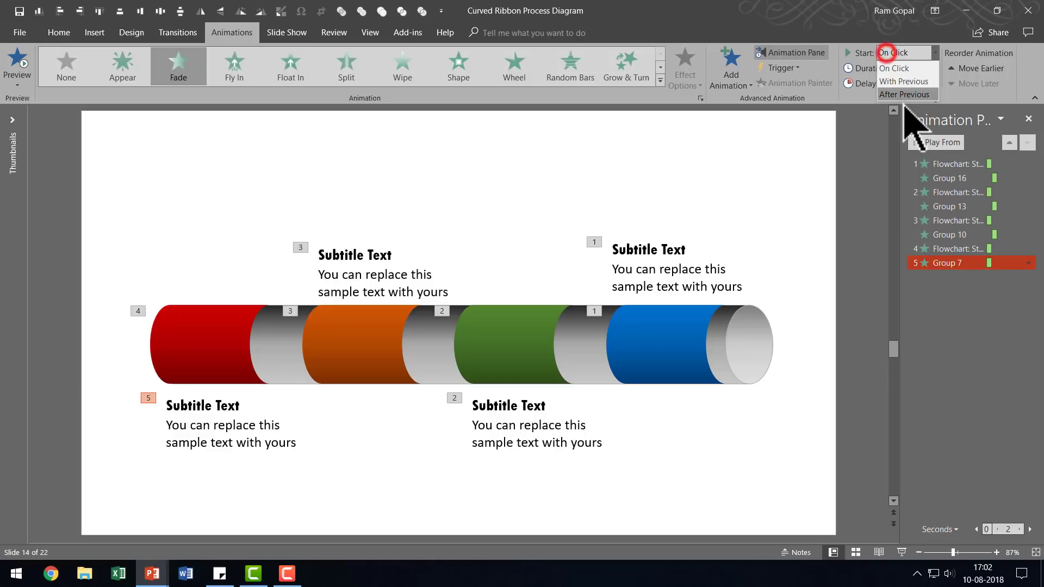
left_click(911, 94)
Play slide 14 as a slide show to watch the four bands fly in and captions fade.
left_click_drag(942, 237, 963, 170)
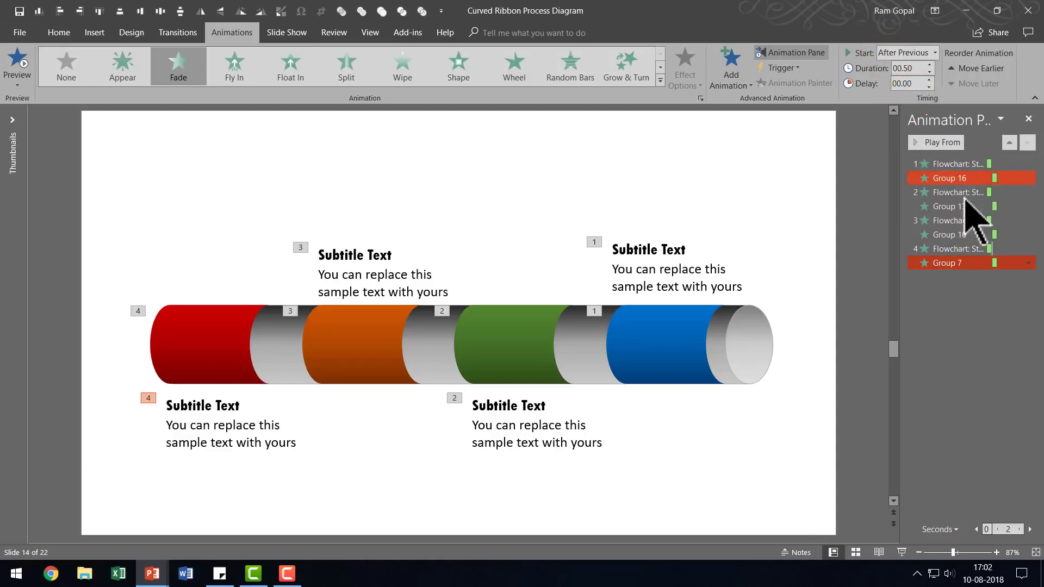